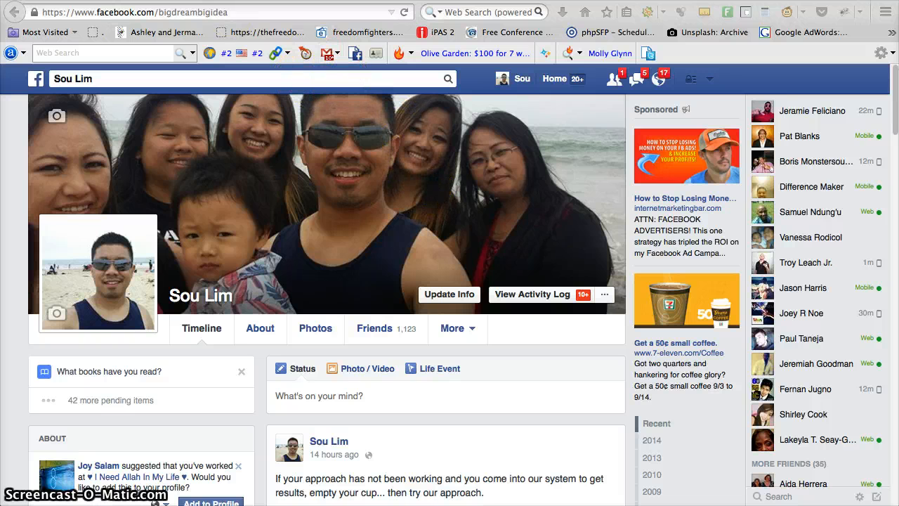
# Step: Switch to SM Beast and open the settings for adding a self-hosted Wordpress blog from the blog publishing services
pyautogui.click(98, 1)
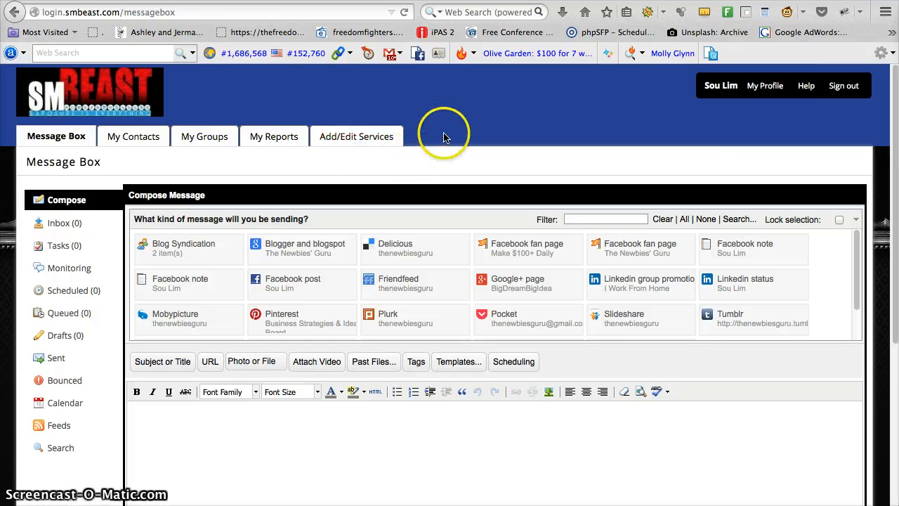
pyautogui.click(343, 142)
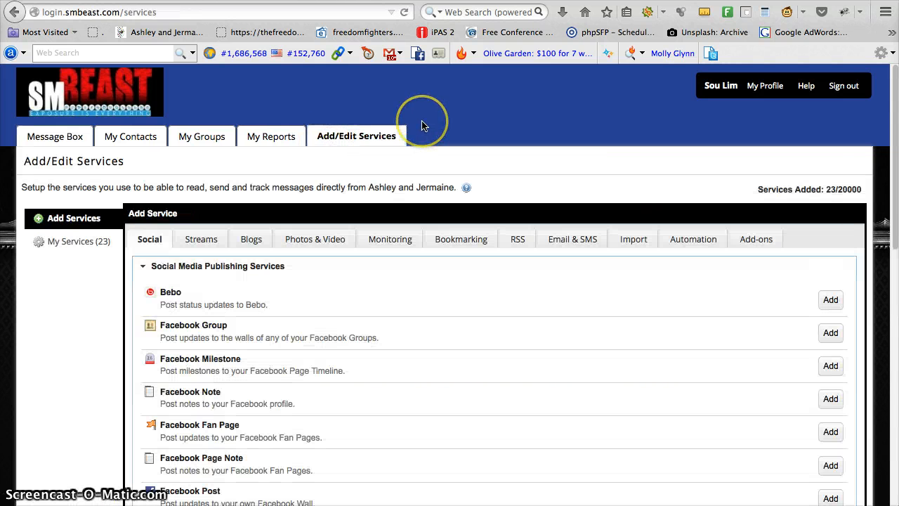
pyautogui.click(251, 243)
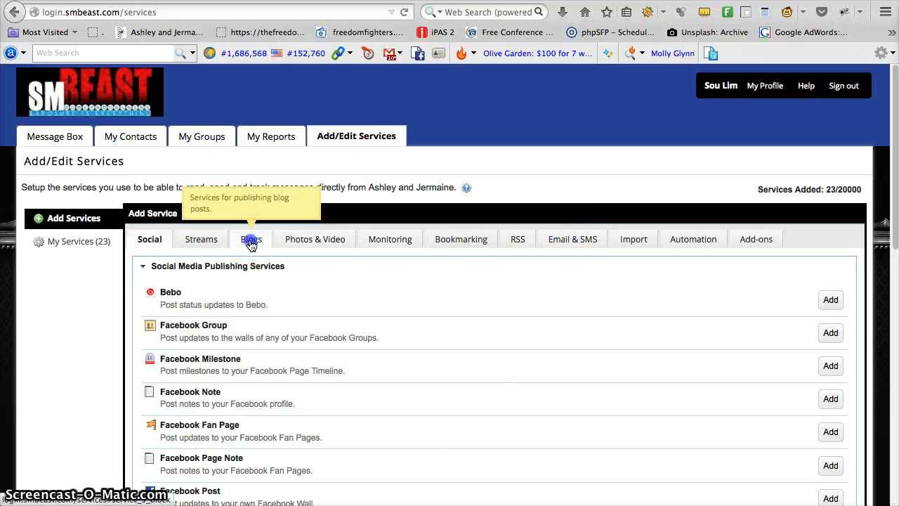
pyautogui.scroll(-5, 491, 291)
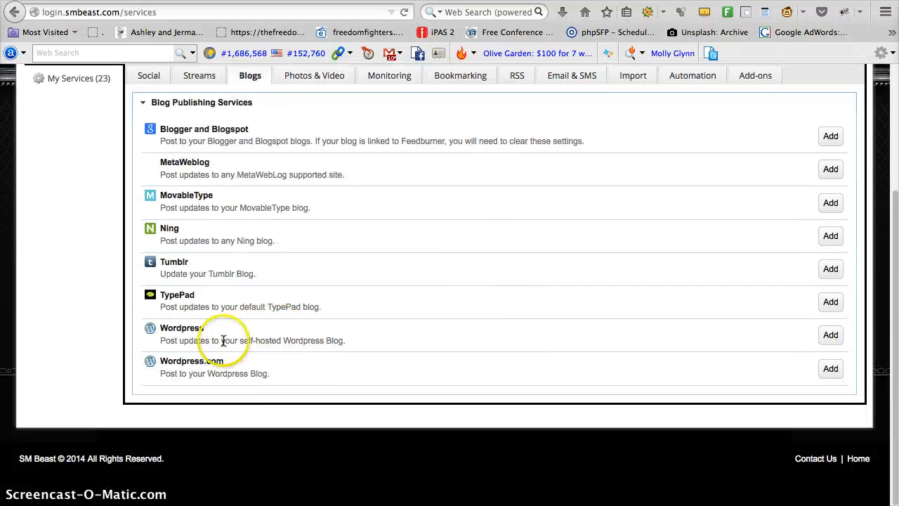
pyautogui.moveTo(224, 342); pyautogui.dragTo(296, 351)
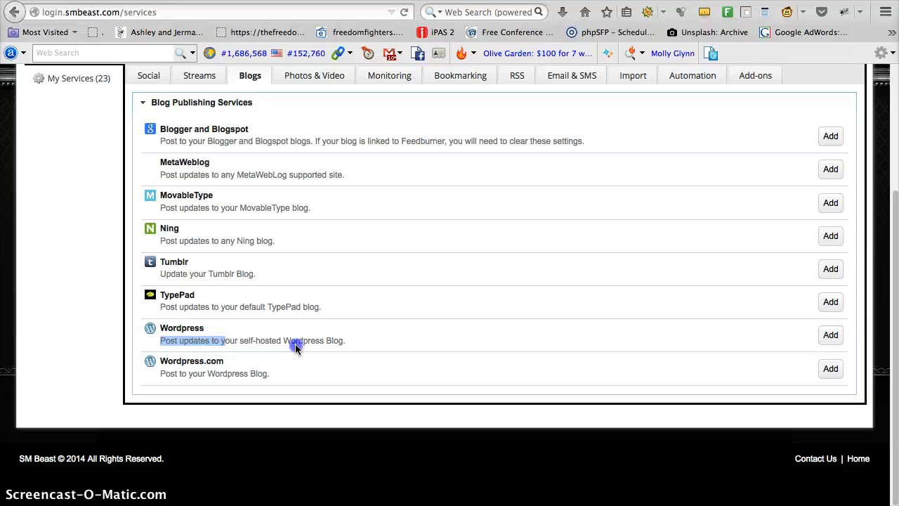
pyautogui.moveTo(240, 341); pyautogui.dragTo(293, 342)
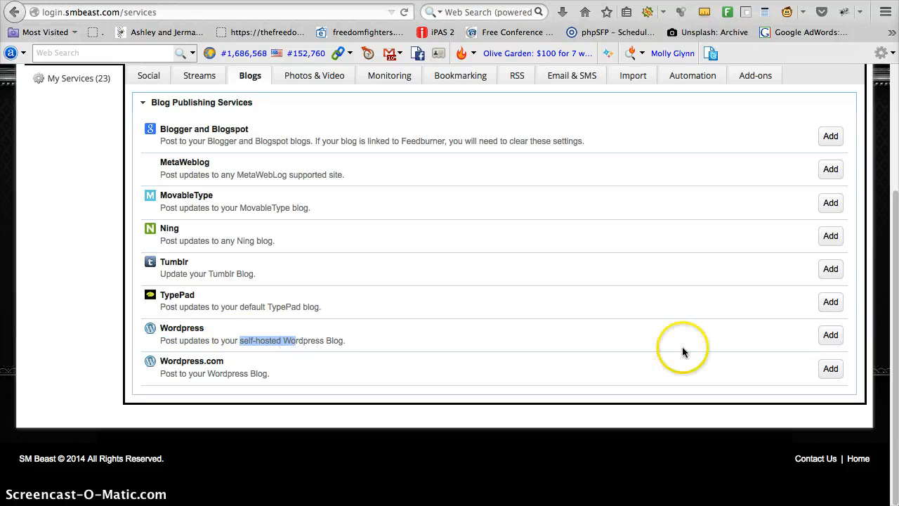
pyautogui.click(831, 335)
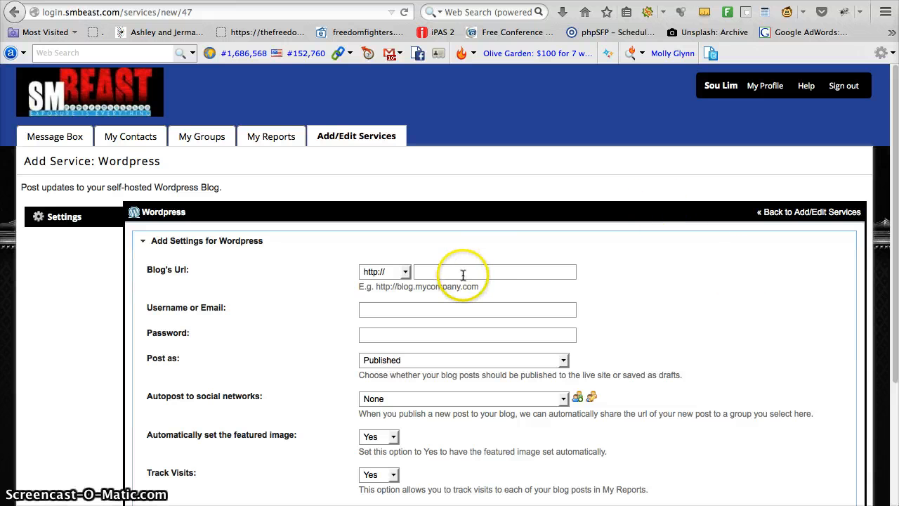
# Step: Enter the blog's web address as the Blog's Url for the Wordpress service
pyautogui.click(444, 271)
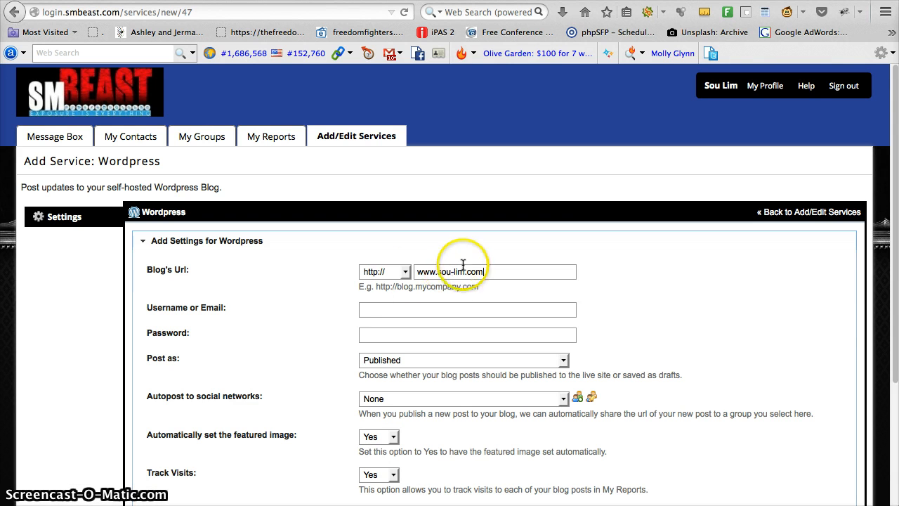
pyautogui.moveTo(161, 268); pyautogui.dragTo(236, 269)
pyautogui.click(483, 277)
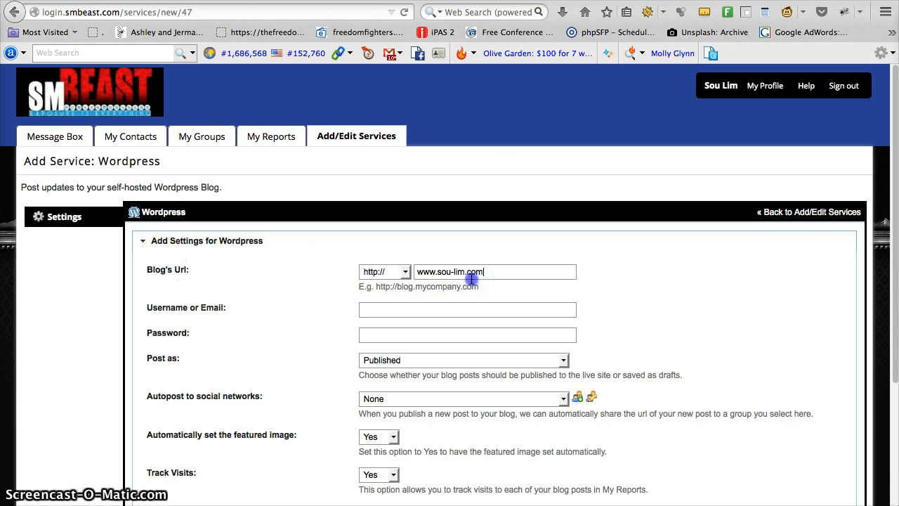
pyautogui.click(427, 279)
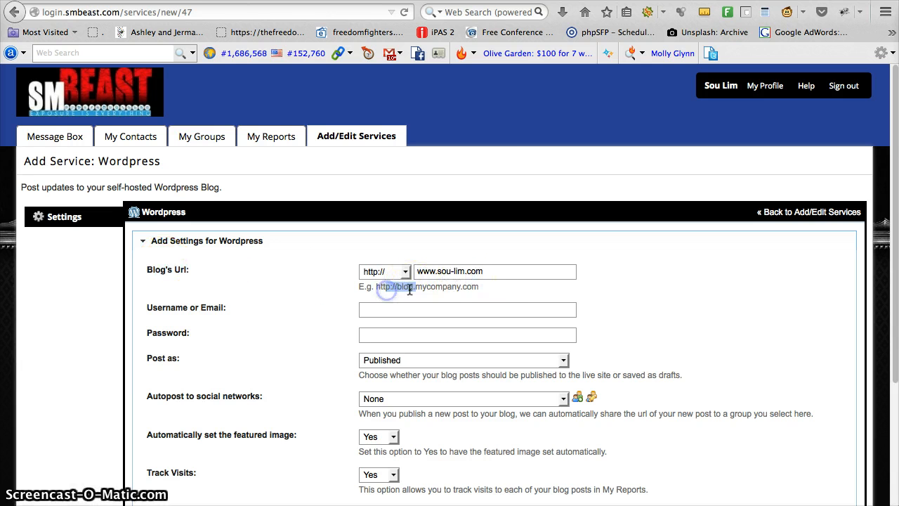
pyautogui.moveTo(496, 274); pyautogui.dragTo(431, 271)
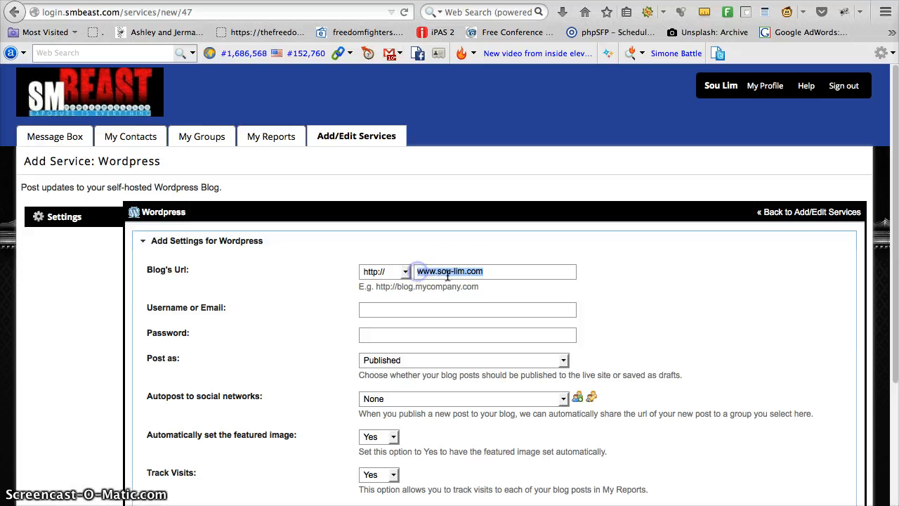
pyautogui.click(288, 259)
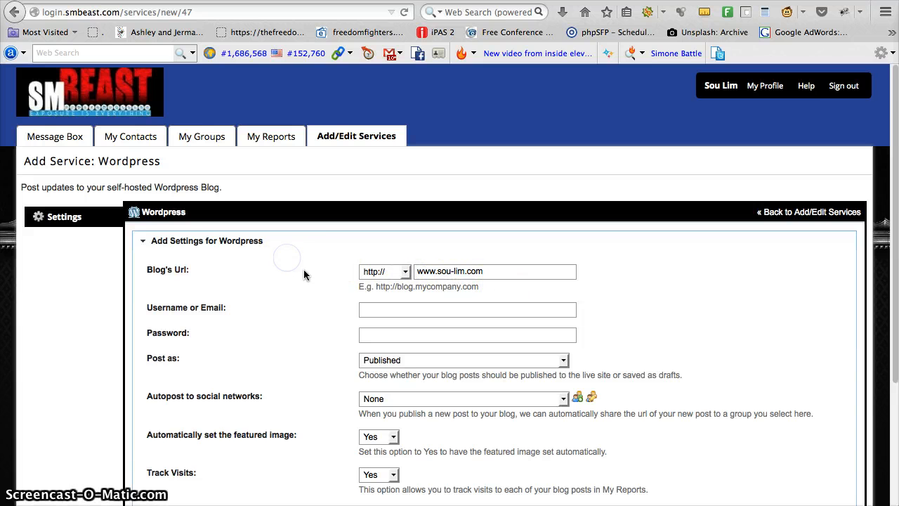
# Step: Enter admin as the Wordpress username and fill in the account password
pyautogui.scroll(-1, 304, 274)
pyautogui.click(389, 281)
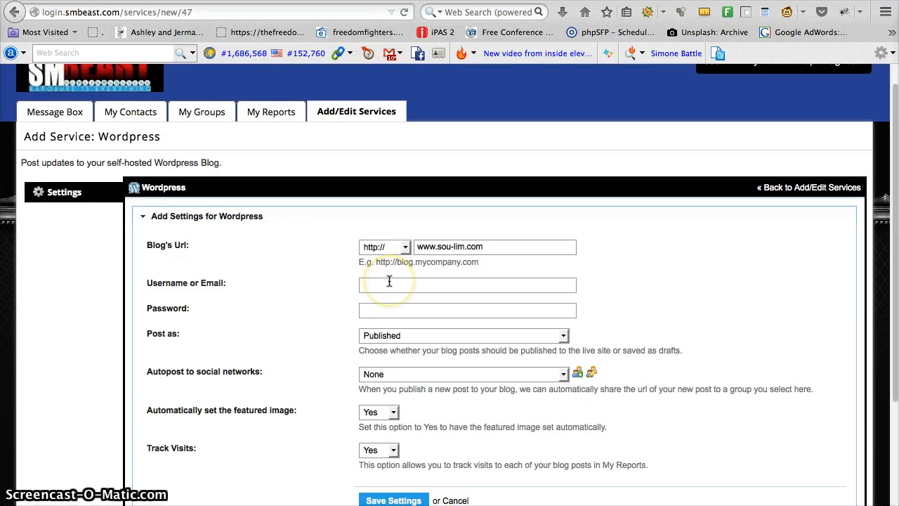
pyautogui.write('admin')
pyautogui.click(300, 304)
pyautogui.click(392, 313)
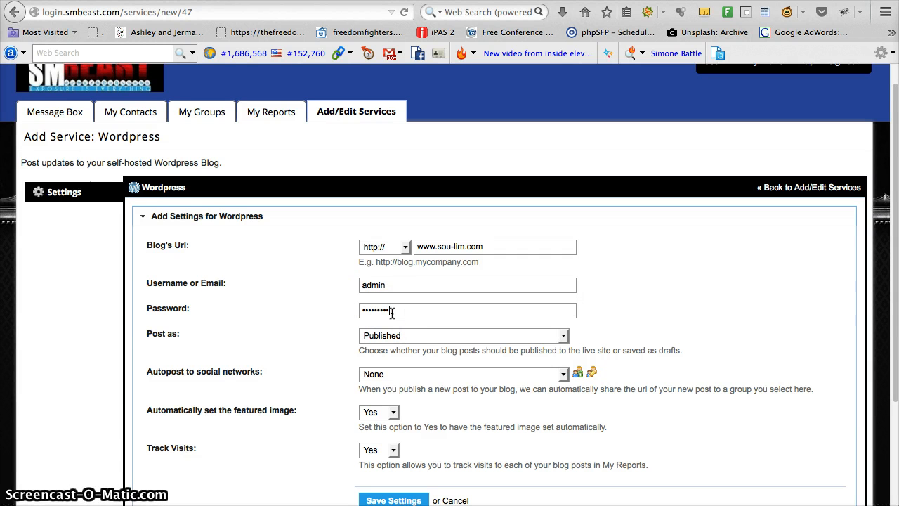
pyautogui.click(395, 283)
pyautogui.moveTo(409, 310); pyautogui.dragTo(354, 309)
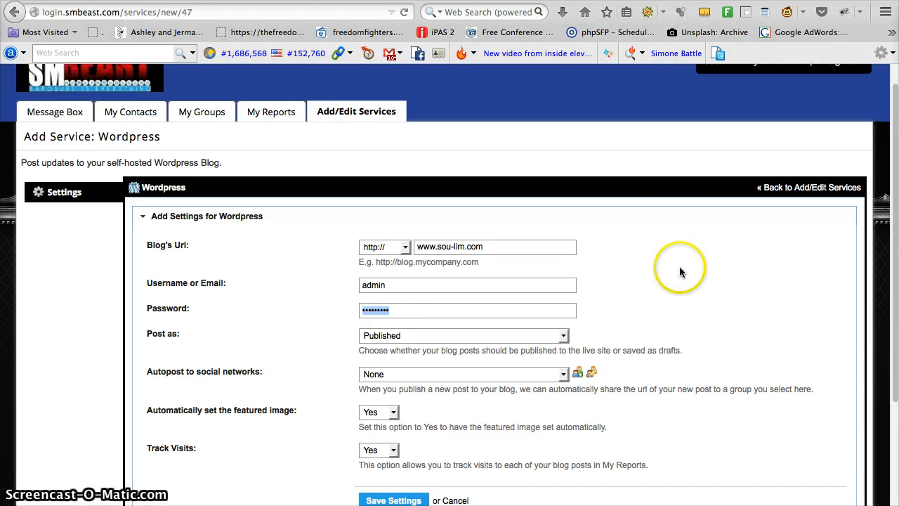
pyautogui.click(290, 315)
# Step: Examine the Post as options that decide whether blog posts go live or are saved as drafts
pyautogui.scroll(-1, 292, 316)
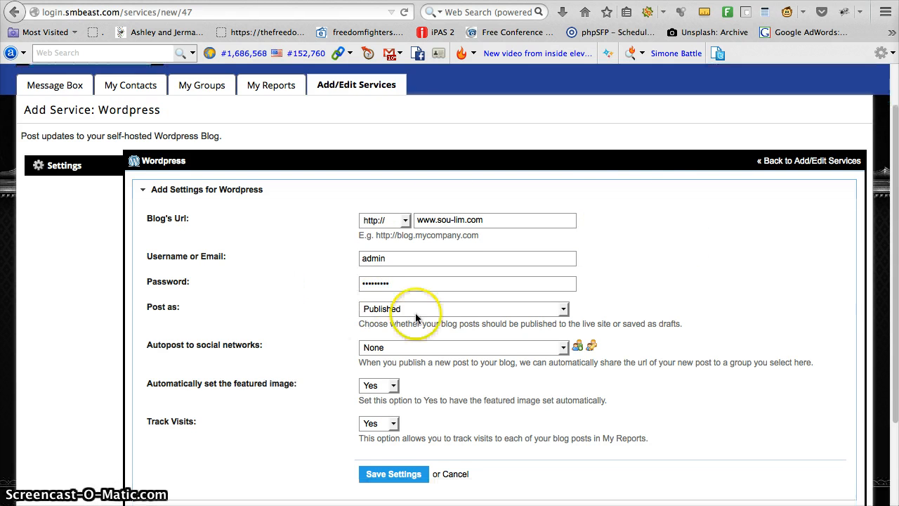
pyautogui.click(182, 307)
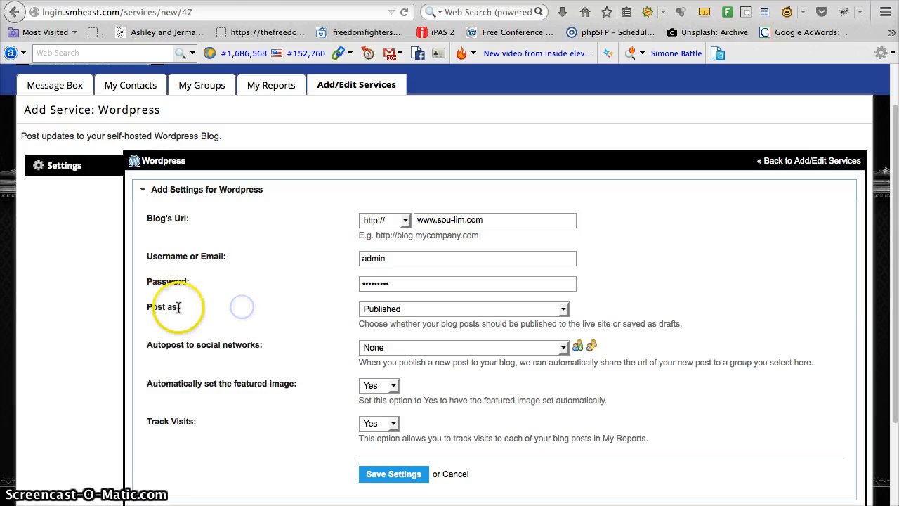
pyautogui.moveTo(179, 307); pyautogui.dragTo(152, 307)
pyautogui.click(463, 309)
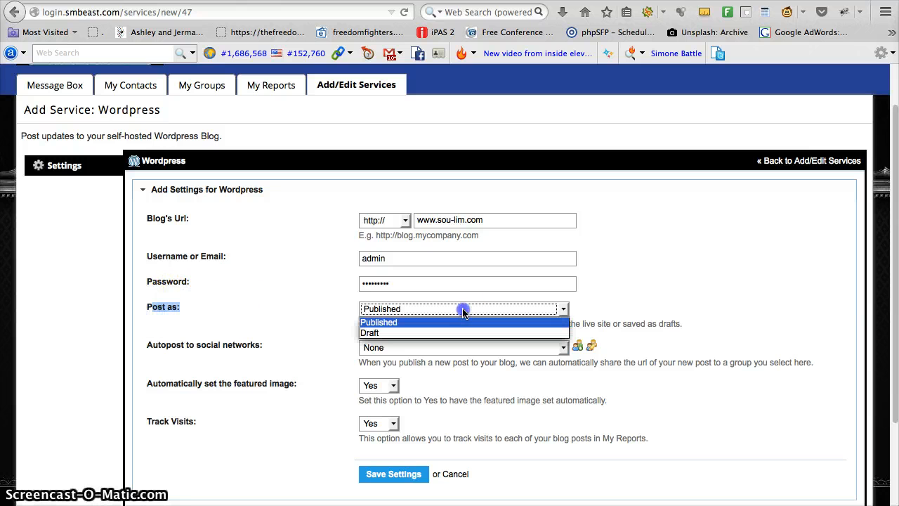
pyautogui.click(268, 294)
pyautogui.click(275, 305)
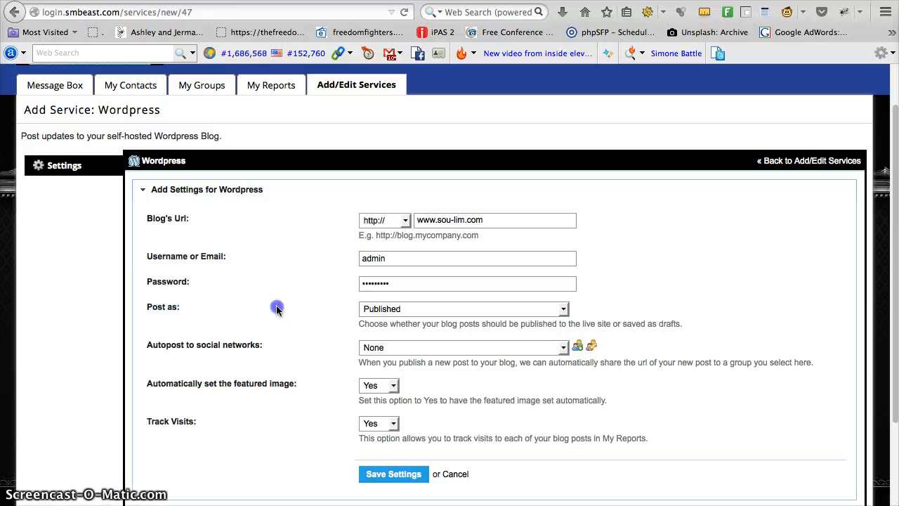
pyautogui.click(426, 309)
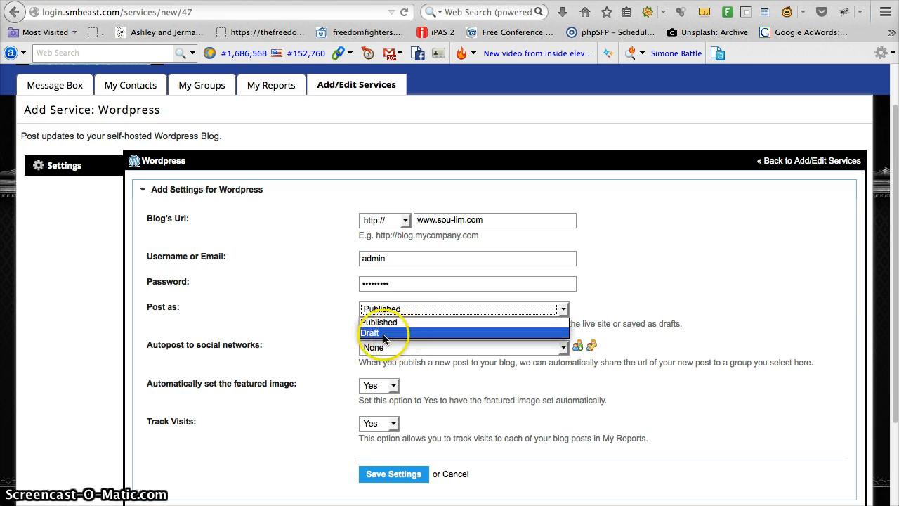
pyautogui.click(180, 305)
pyautogui.moveTo(183, 308); pyautogui.dragTo(122, 304)
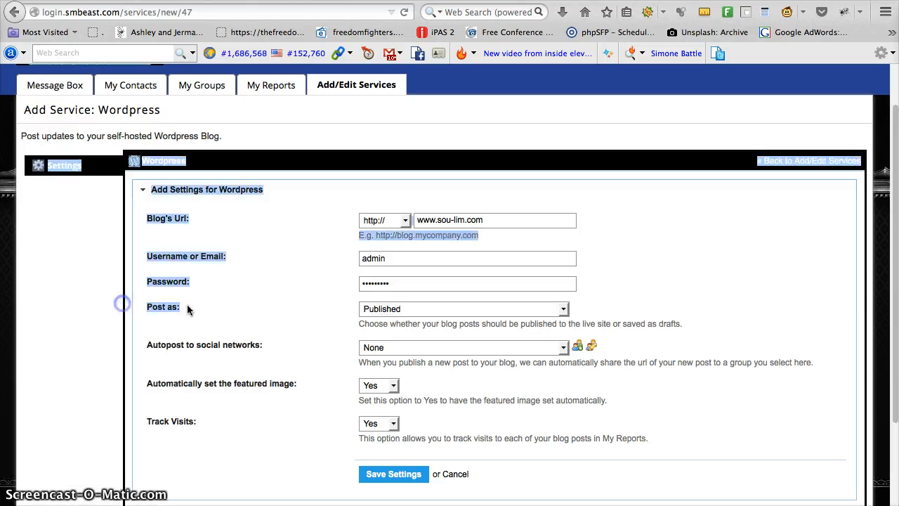
pyautogui.click(188, 308)
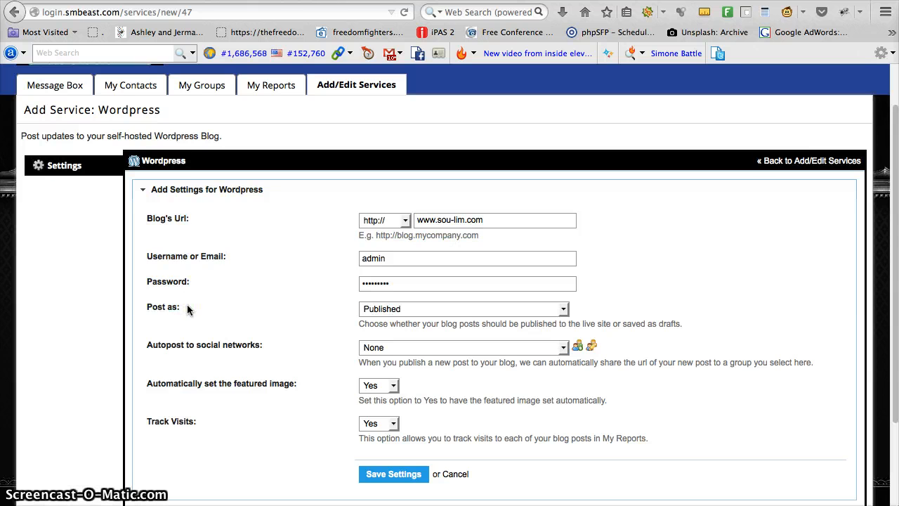
# Step: Set the Wordpress service to post as Draft
pyautogui.click(376, 310)
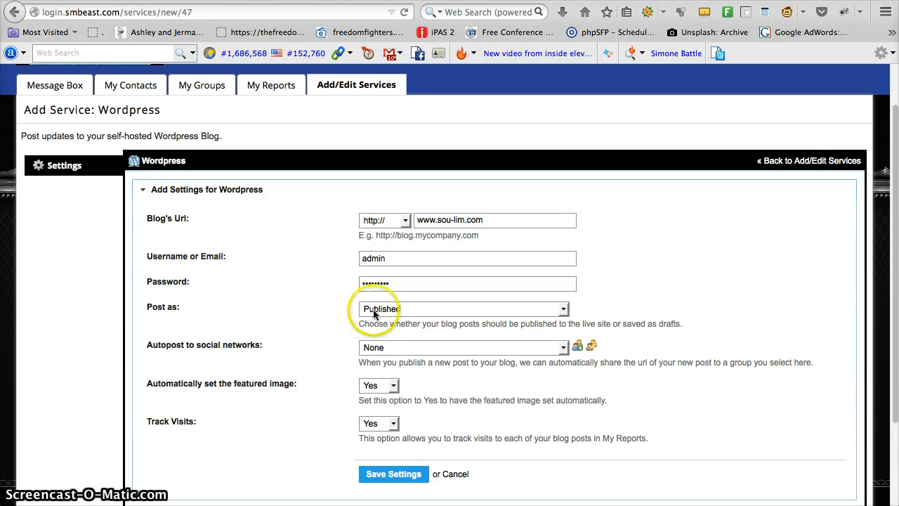
pyautogui.click(383, 331)
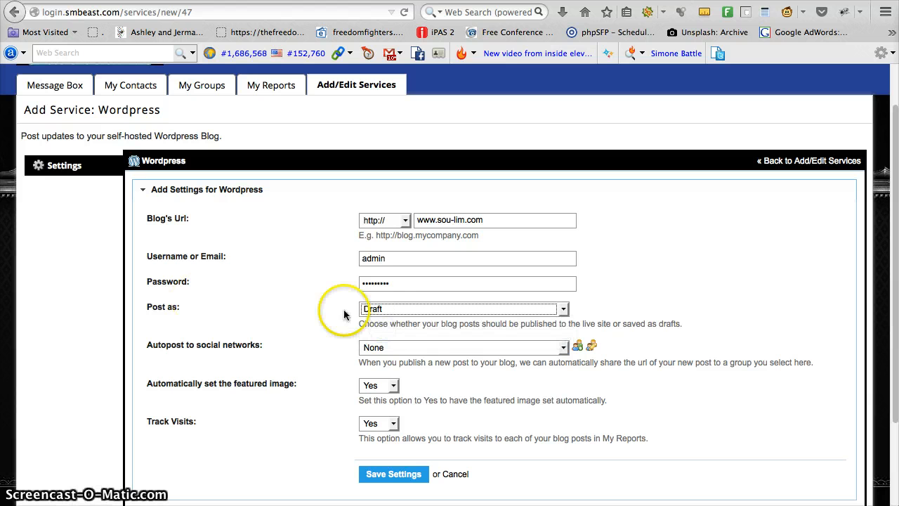
pyautogui.click(313, 327)
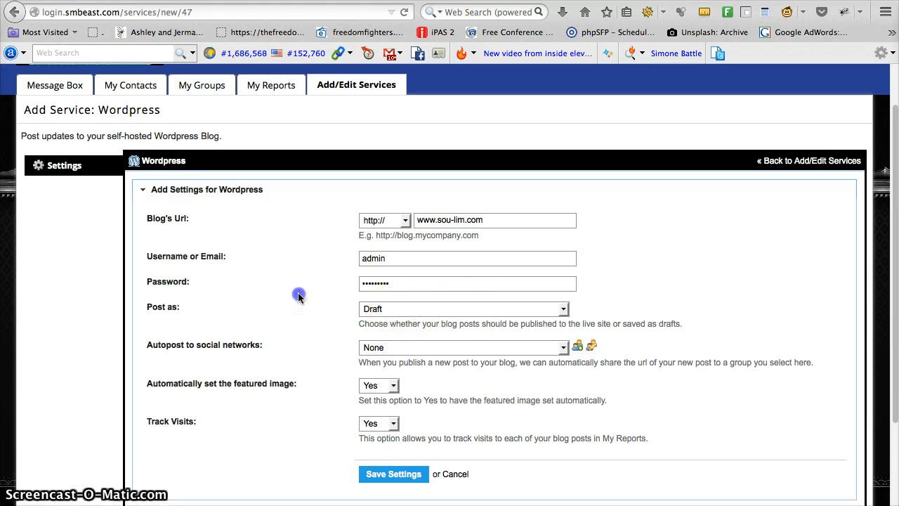
# Step: Switch the Post as setting to Published and back to Draft
pyautogui.click(413, 308)
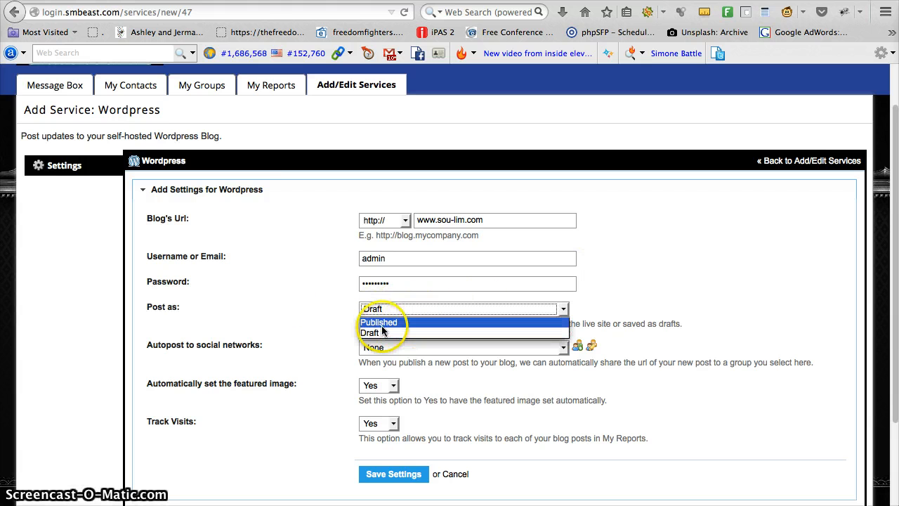
pyautogui.click(387, 322)
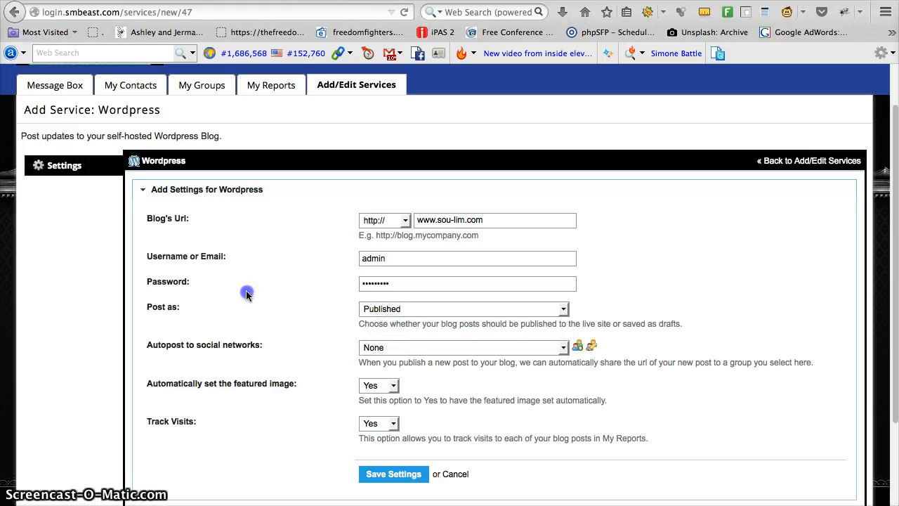
pyautogui.click(411, 313)
pyautogui.click(393, 333)
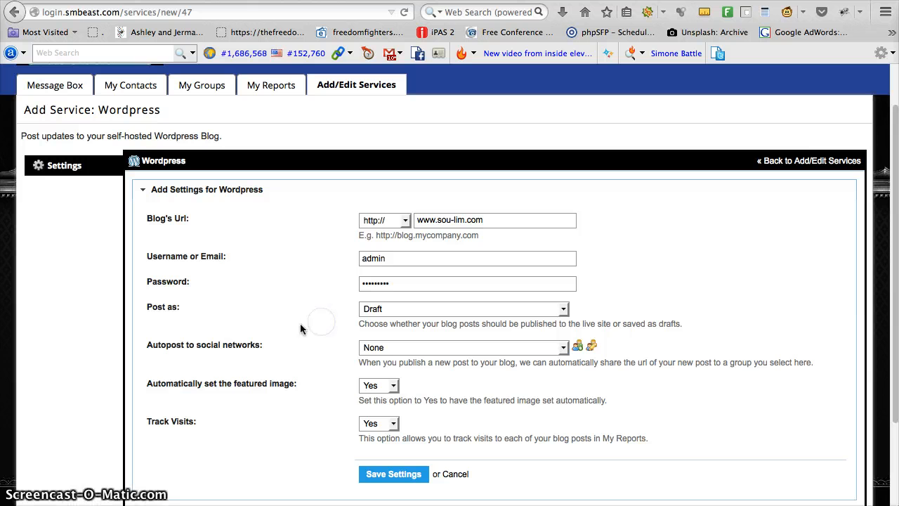
# Step: Create a new group named "blog syndication" for autoposting to social networks
pyautogui.moveTo(157, 345)
pyautogui.mouseDown()
pyautogui.moveTo(241, 353)
pyautogui.moveTo(148, 347)
pyautogui.mouseUp()
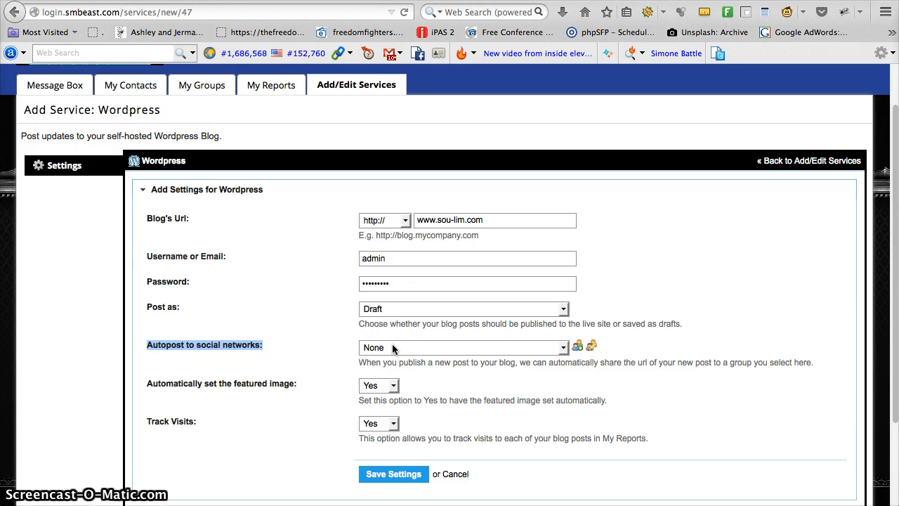
pyautogui.click(424, 350)
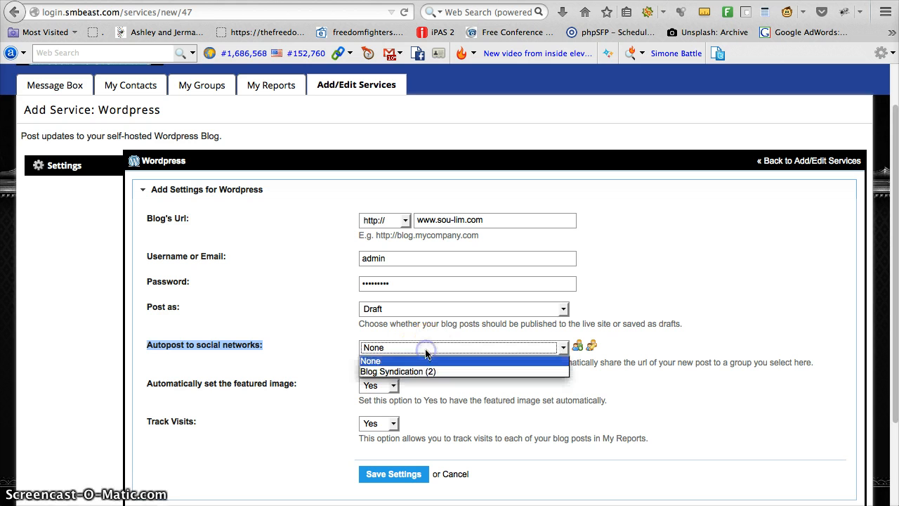
pyautogui.click(319, 340)
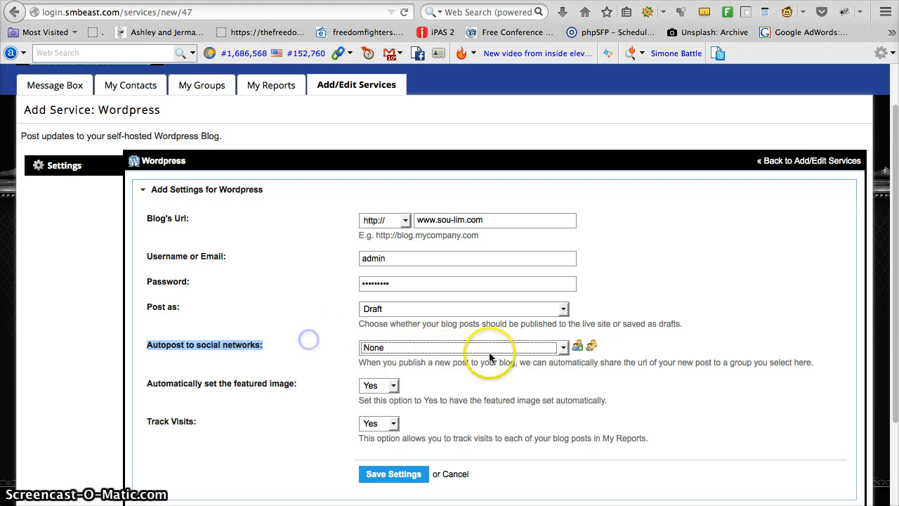
pyautogui.click(656, 360)
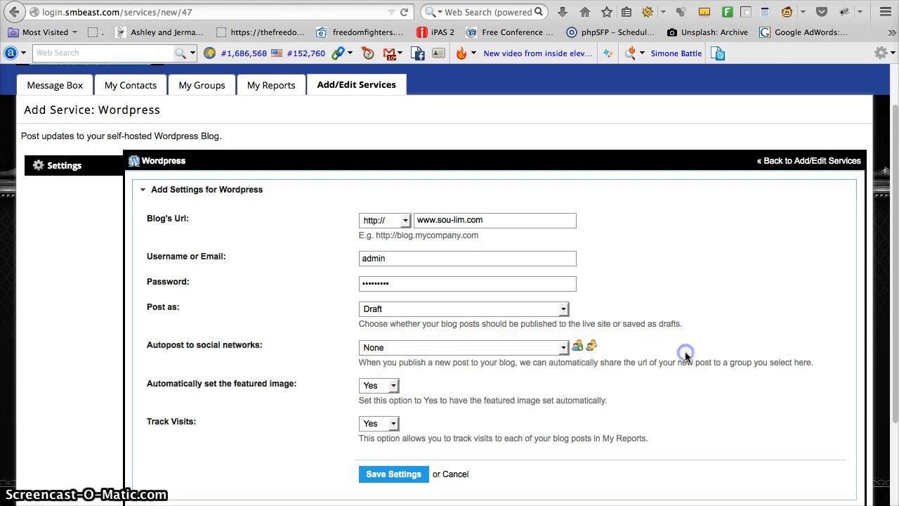
pyautogui.click(580, 348)
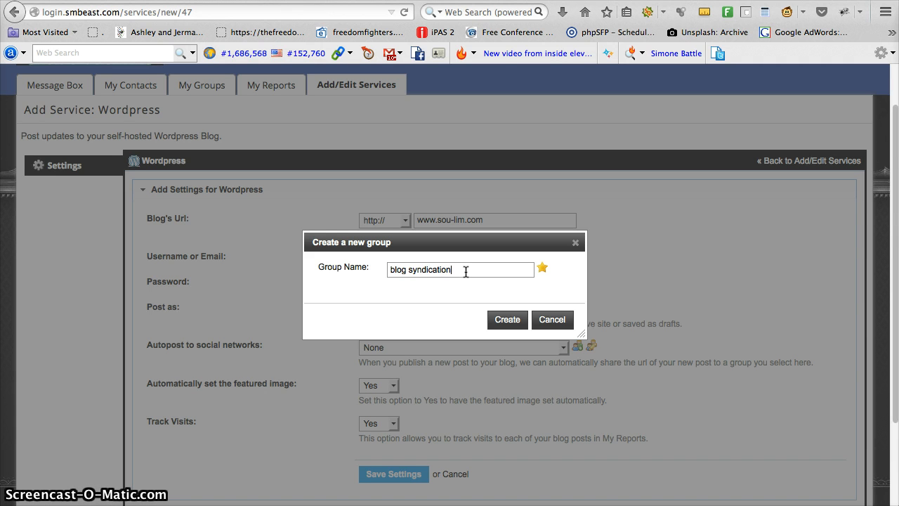
pyautogui.click(503, 319)
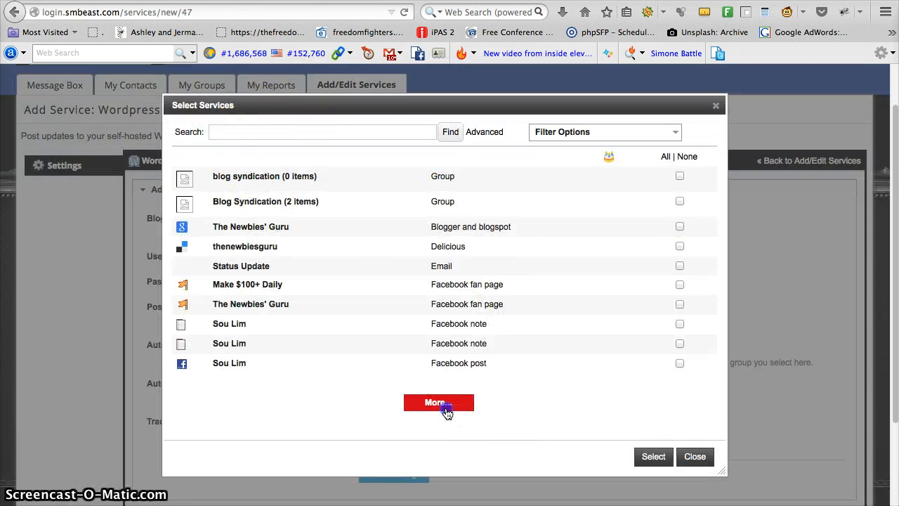
# Step: Add the personal Facebook post service and The Newbies' Guru Facebook fan page to the blog syndication group
pyautogui.click(446, 406)
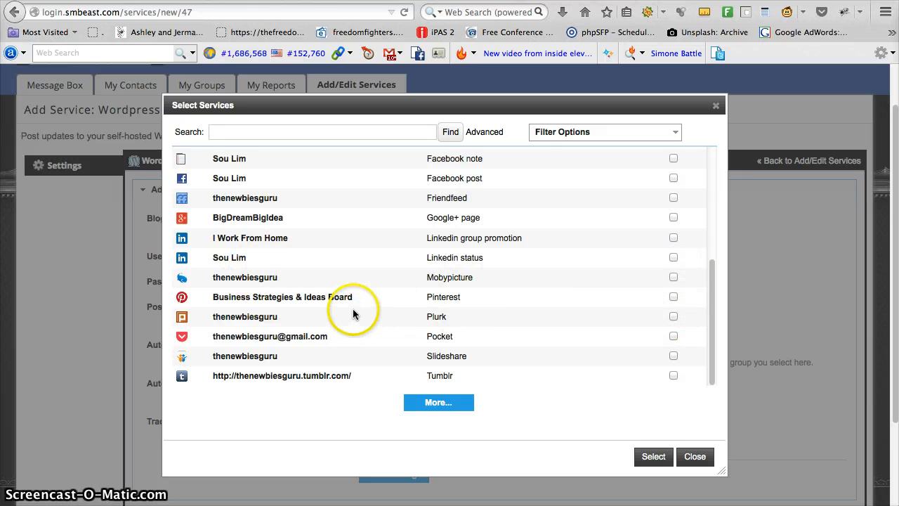
pyautogui.click(674, 180)
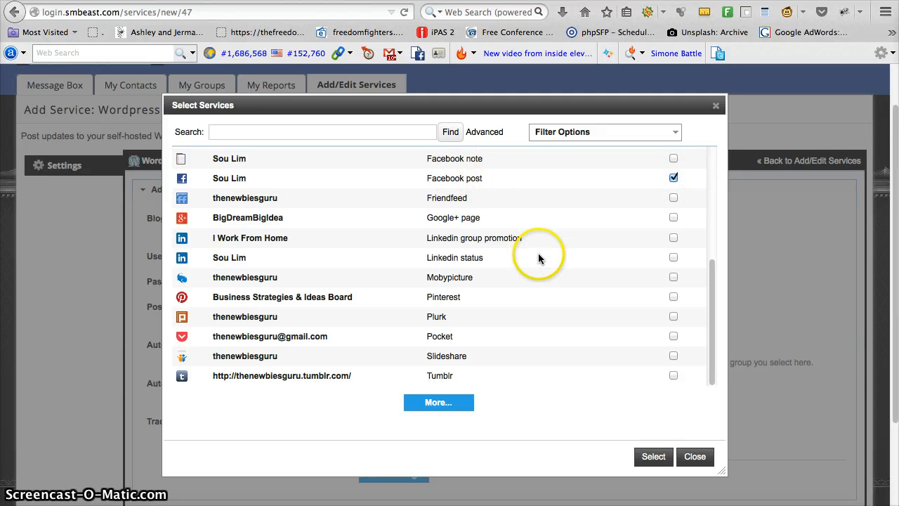
pyautogui.scroll(2, 484, 245)
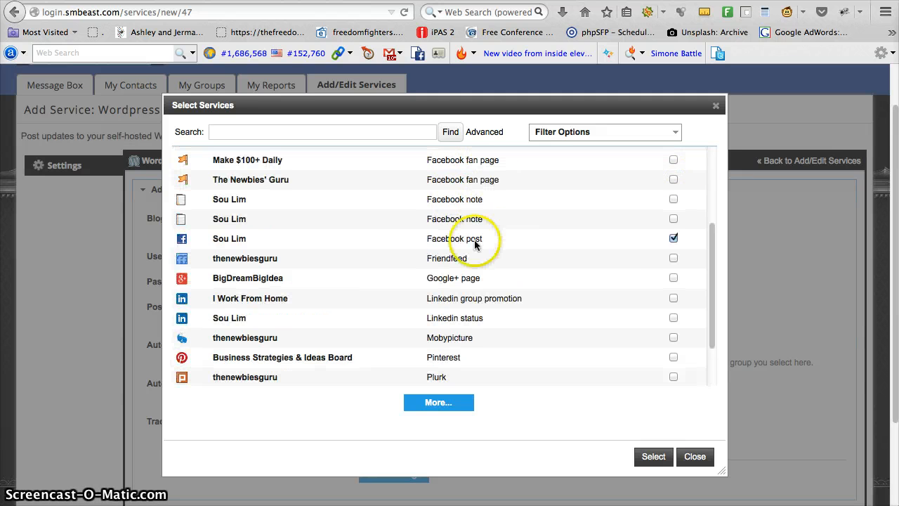
pyautogui.click(674, 179)
pyautogui.scroll(3, 590, 246)
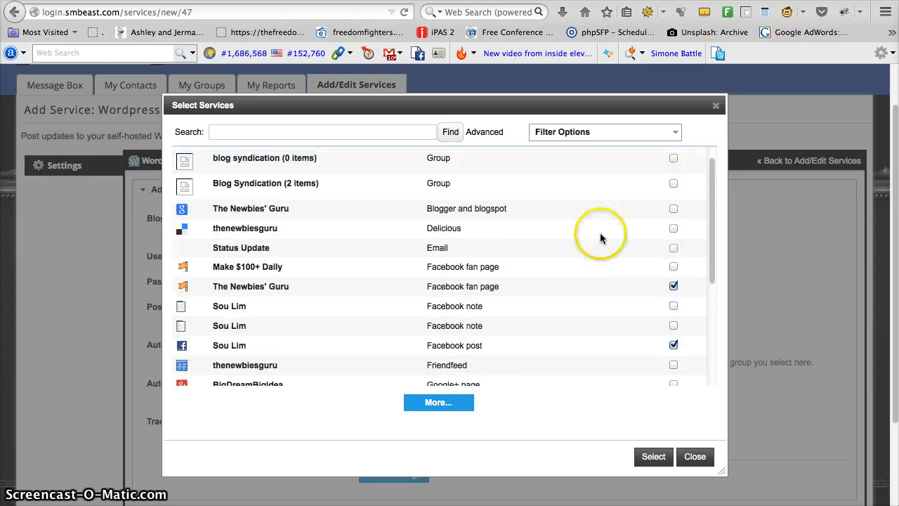
pyautogui.scroll(1, 662, 251)
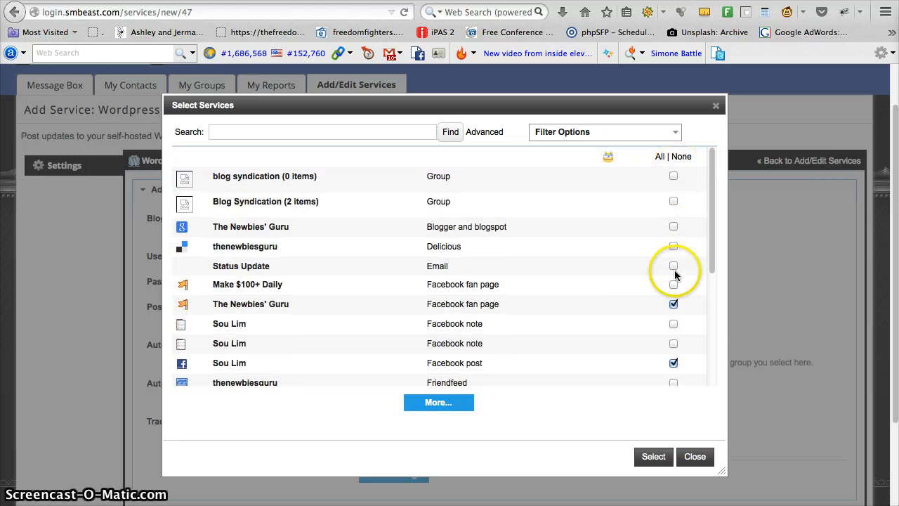
pyautogui.scroll(-5, 674, 290)
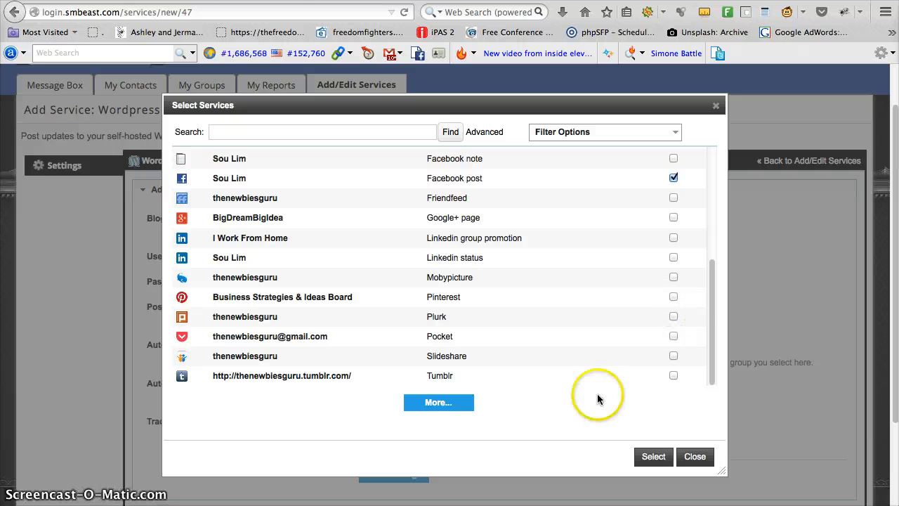
pyautogui.click(665, 458)
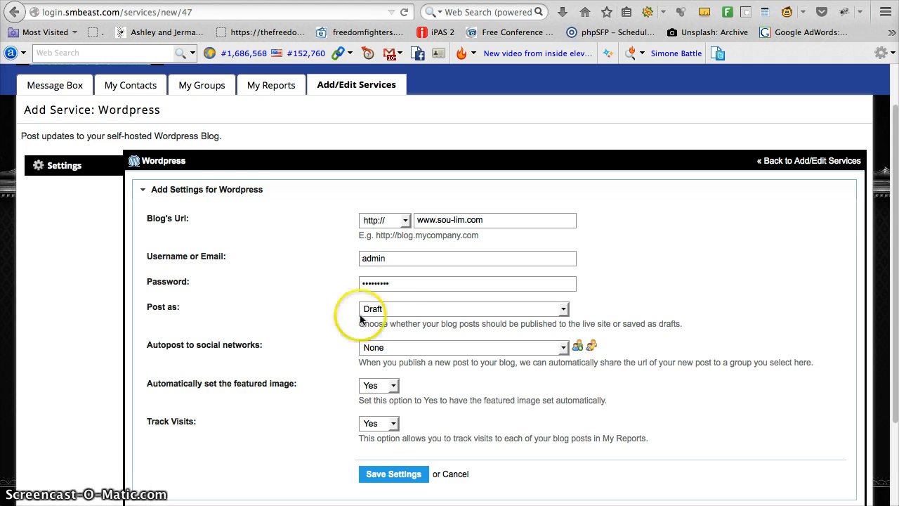
# Step: Read the autopost explanation and set Autopost to social networks to the blog syndication group
pyautogui.moveTo(422, 362); pyautogui.dragTo(476, 362)
pyautogui.moveTo(590, 362); pyautogui.dragTo(683, 361)
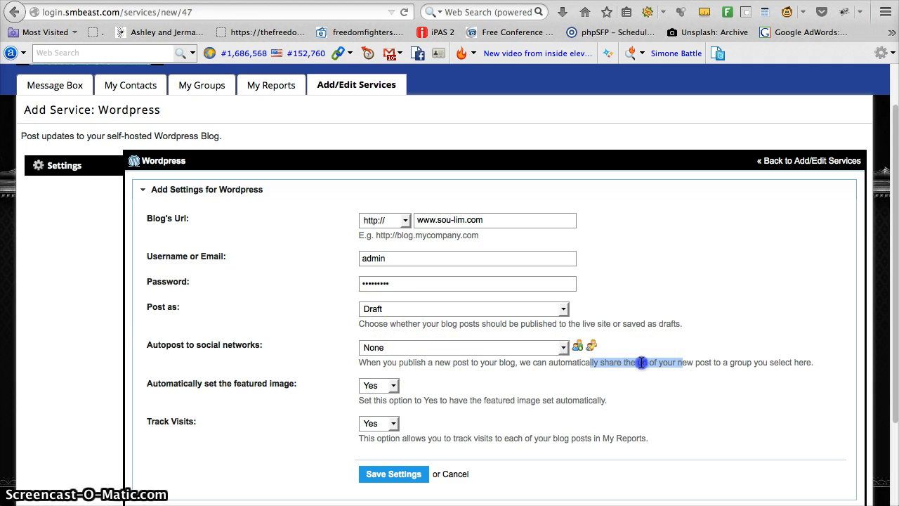
pyautogui.click(742, 361)
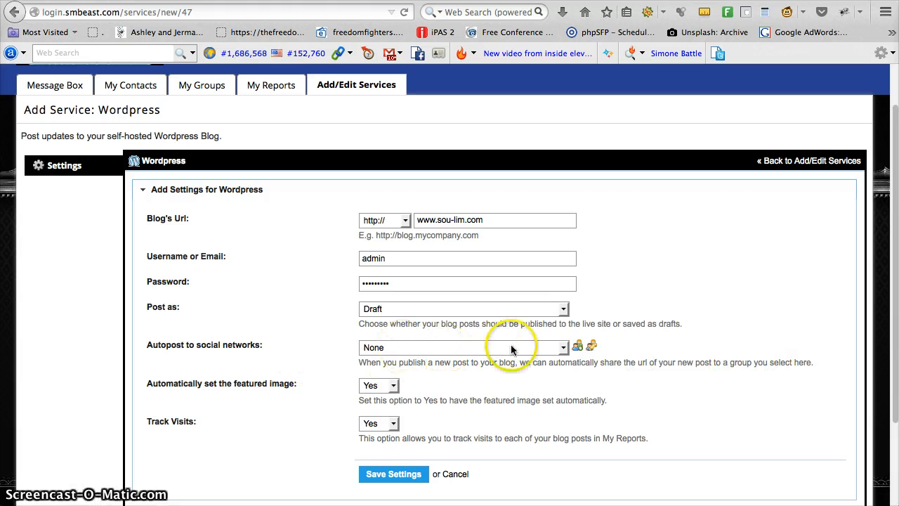
pyautogui.click(546, 348)
pyautogui.click(405, 381)
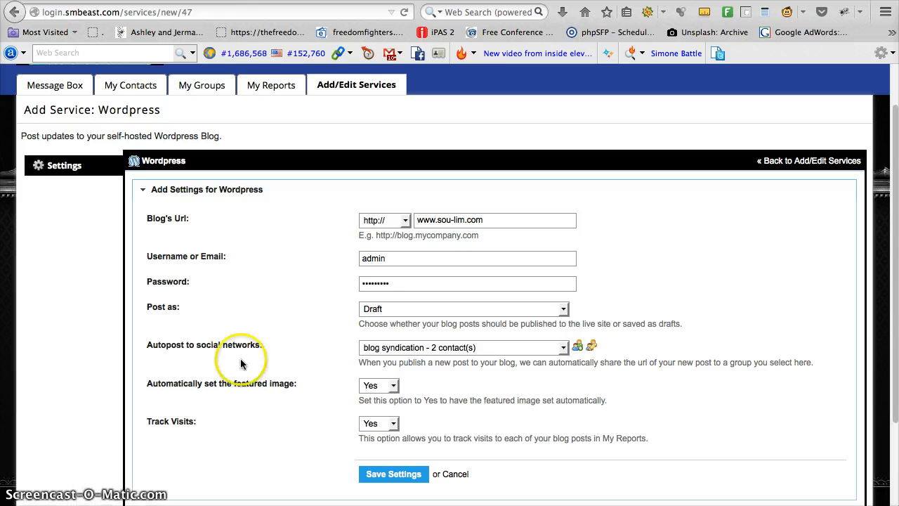
# Step: Review the featured image and Track Visits options and cancel adding the Wordpress service
pyautogui.moveTo(150, 391); pyautogui.dragTo(284, 384)
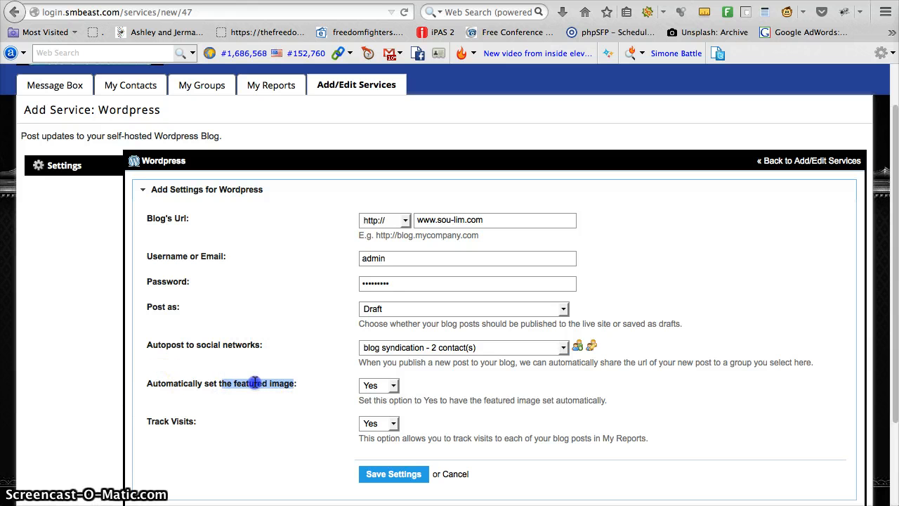
pyautogui.click(391, 386)
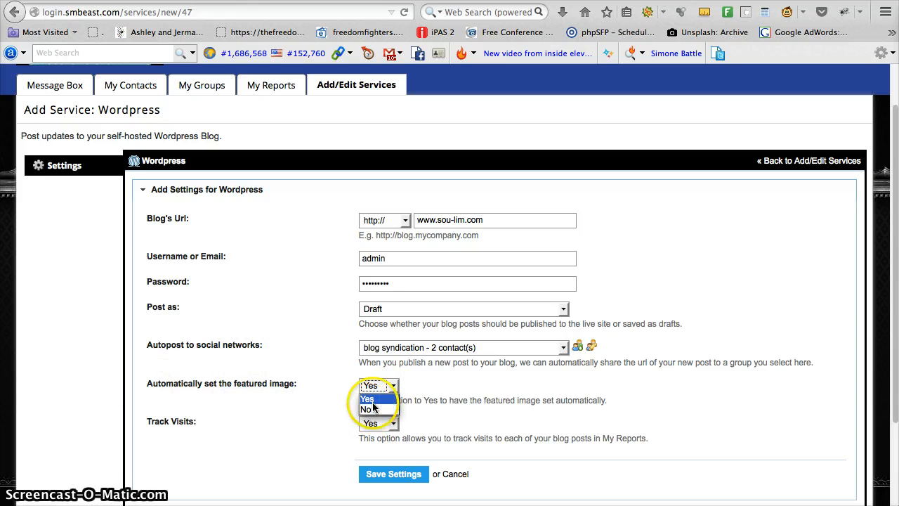
pyautogui.click(311, 382)
pyautogui.click(454, 391)
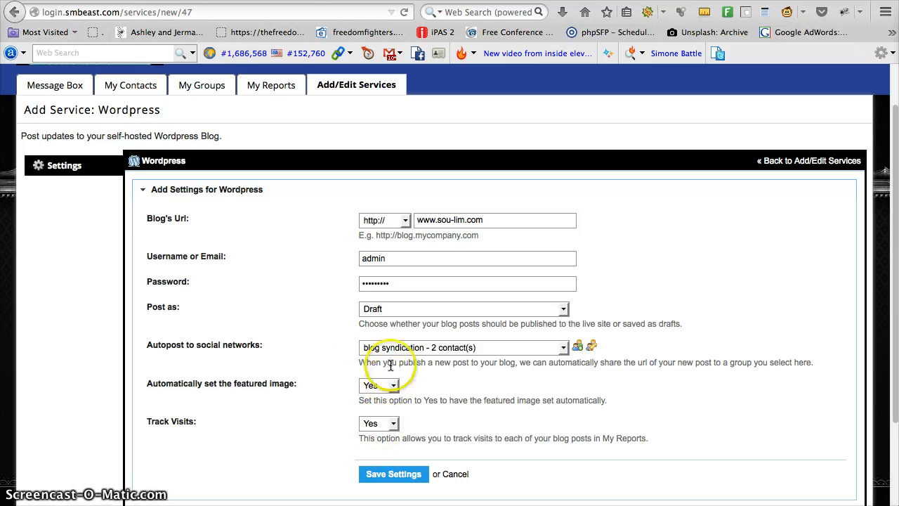
pyautogui.click(228, 422)
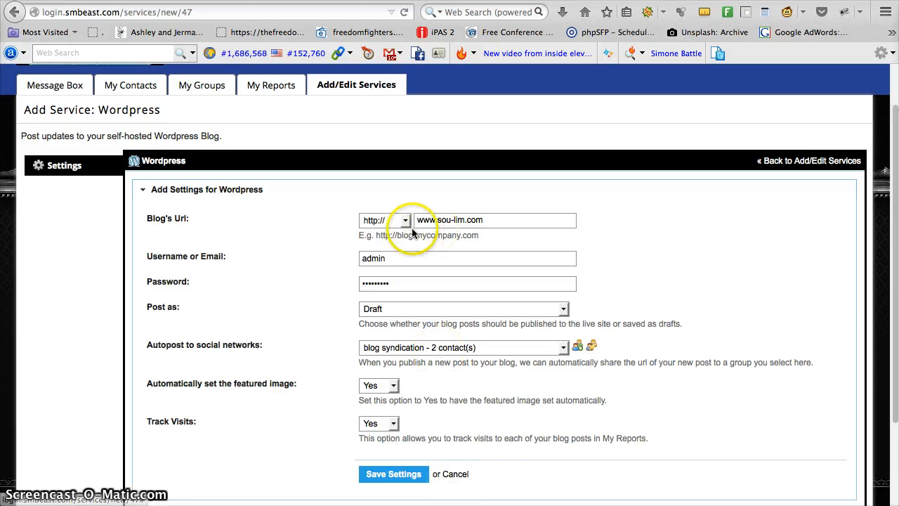
pyautogui.click(457, 476)
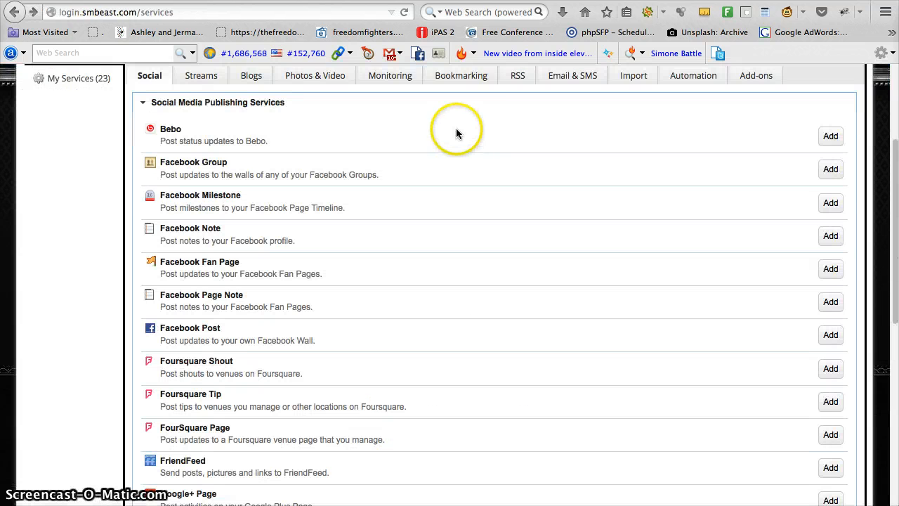
# Step: View the Wordpress blog already connected among the added blog services
pyautogui.scroll(3, 421, 180)
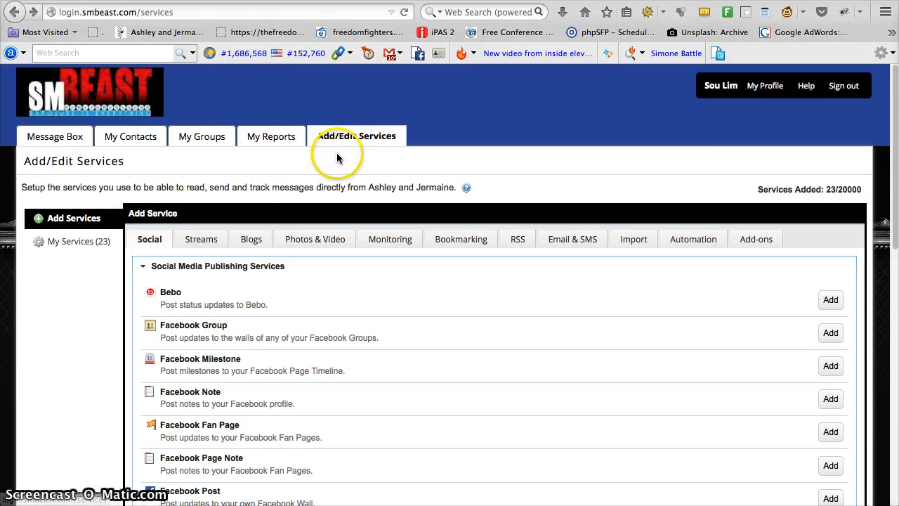
pyautogui.click(68, 242)
pyautogui.click(255, 239)
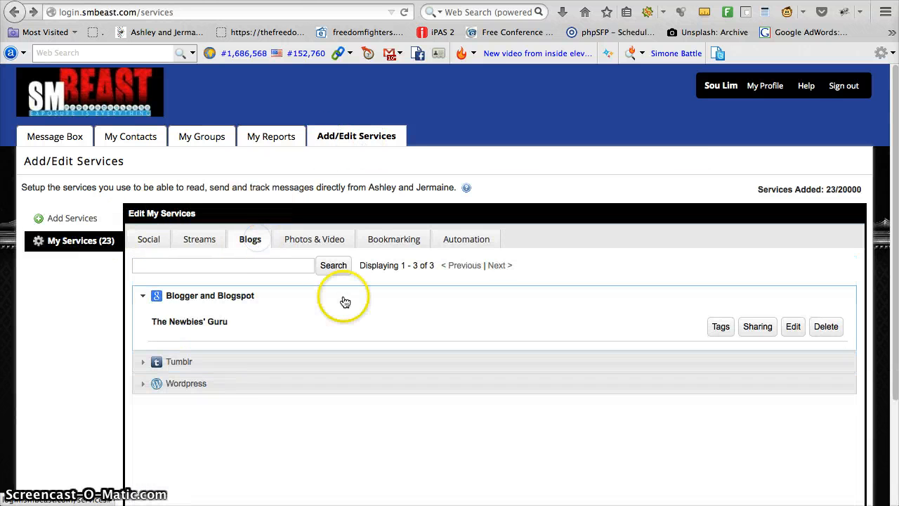
pyautogui.click(213, 384)
pyautogui.moveTo(181, 365); pyautogui.dragTo(294, 370)
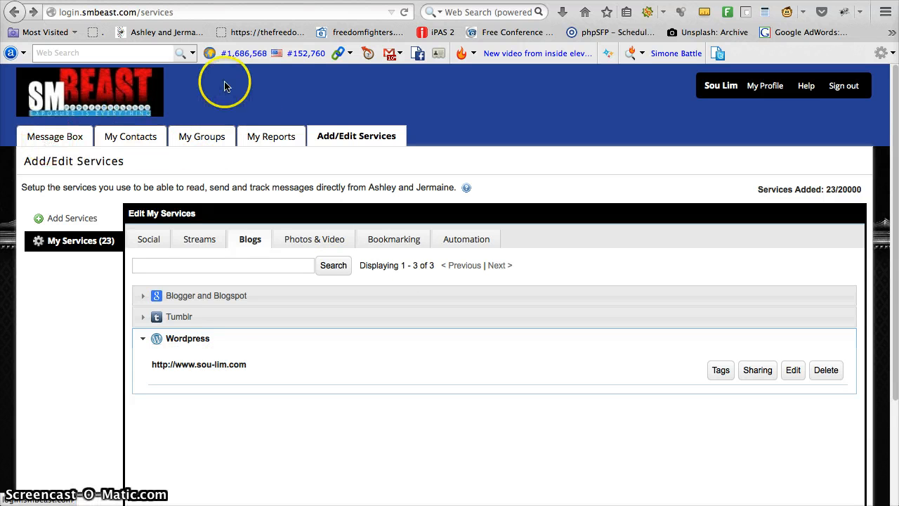
# Step: Start composing a message with the self-hosted Wordpress blog as its destination service
pyautogui.click(69, 138)
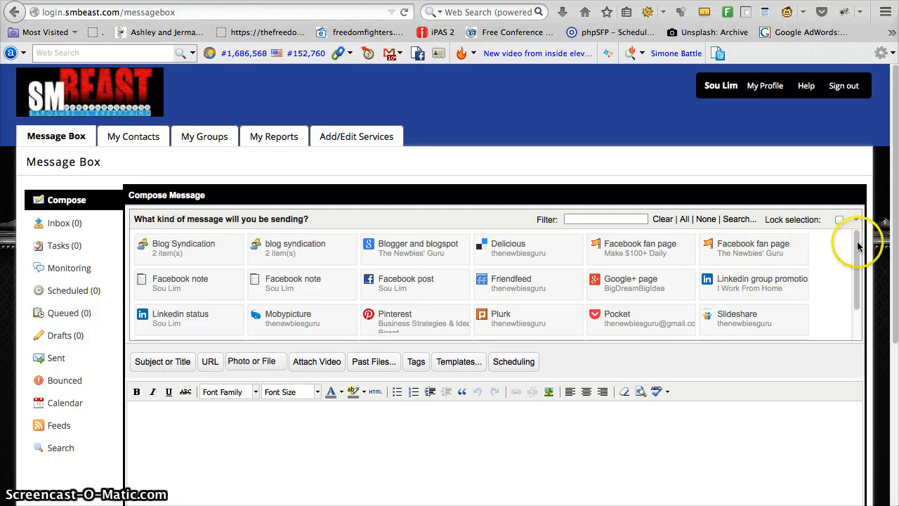
pyautogui.scroll(-2, 859, 263)
pyautogui.moveTo(859, 263); pyautogui.dragTo(859, 289)
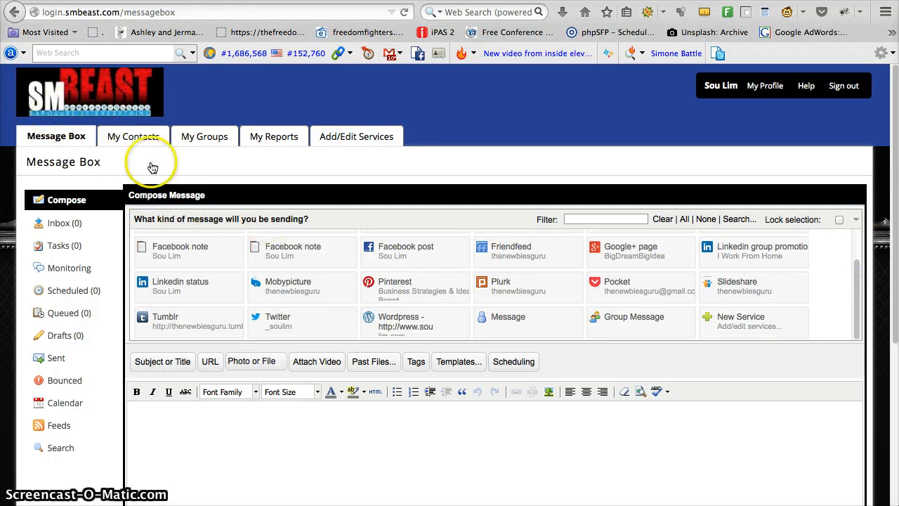
pyautogui.click(402, 327)
# Step: Fill the message body with the sample text covering bold, italic, underlined, hyperlinked, colored and highlighted text, a header and bullet points
pyautogui.scroll(-5, 229, 421)
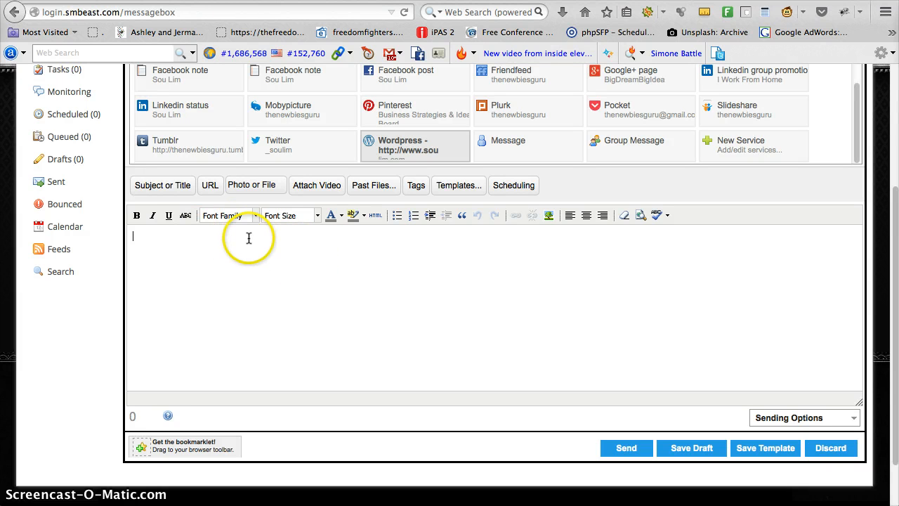
pyautogui.click(189, 264)
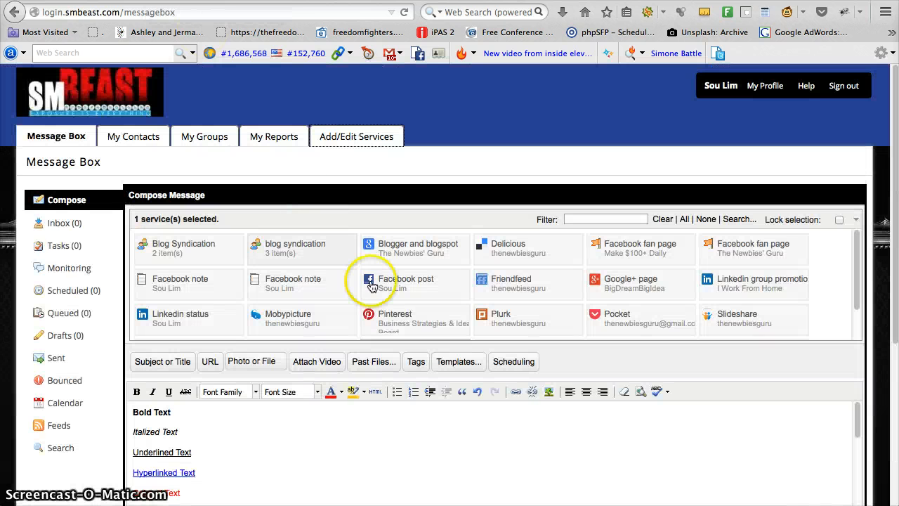
pyautogui.scroll(-2, 365, 292)
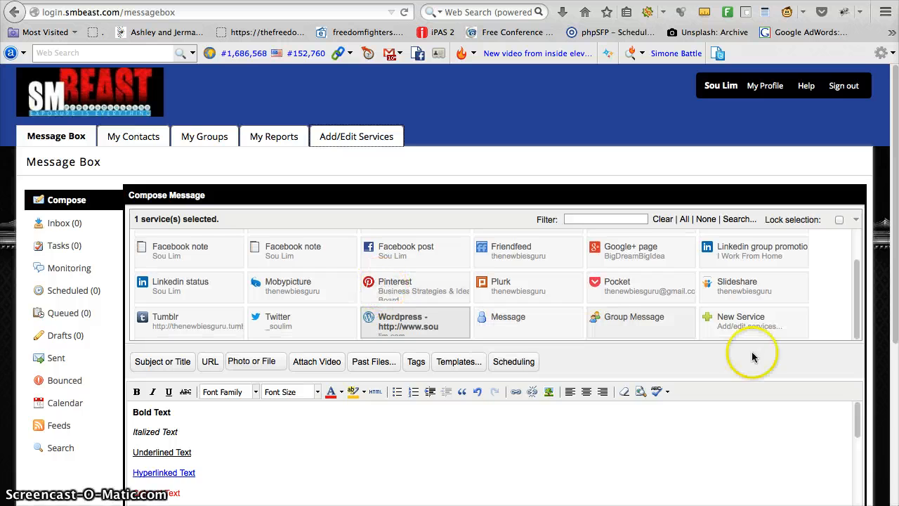
pyautogui.scroll(-5, 752, 358)
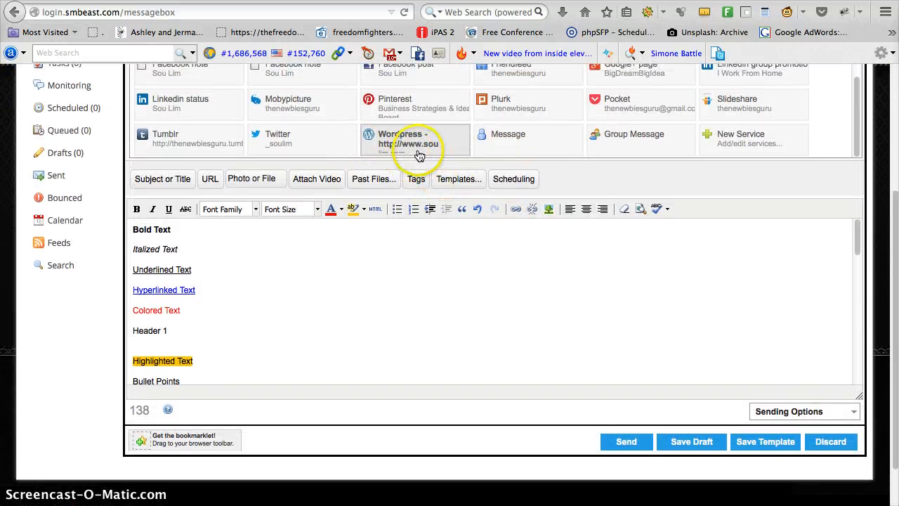
pyautogui.scroll(-1, 247, 314)
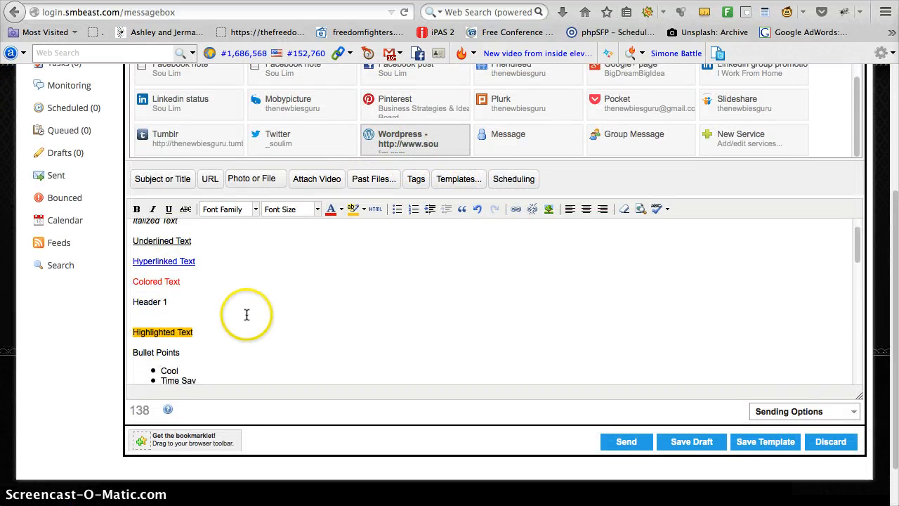
pyautogui.scroll(-1, 247, 314)
pyautogui.scroll(3, 252, 283)
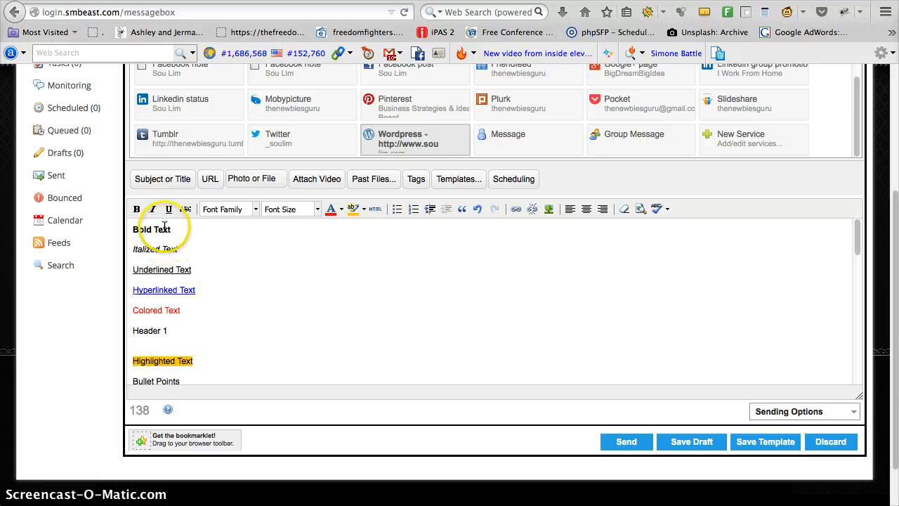
# Step: Examine how the bold and italic sample lines are formatted in the message body
pyautogui.click(172, 229)
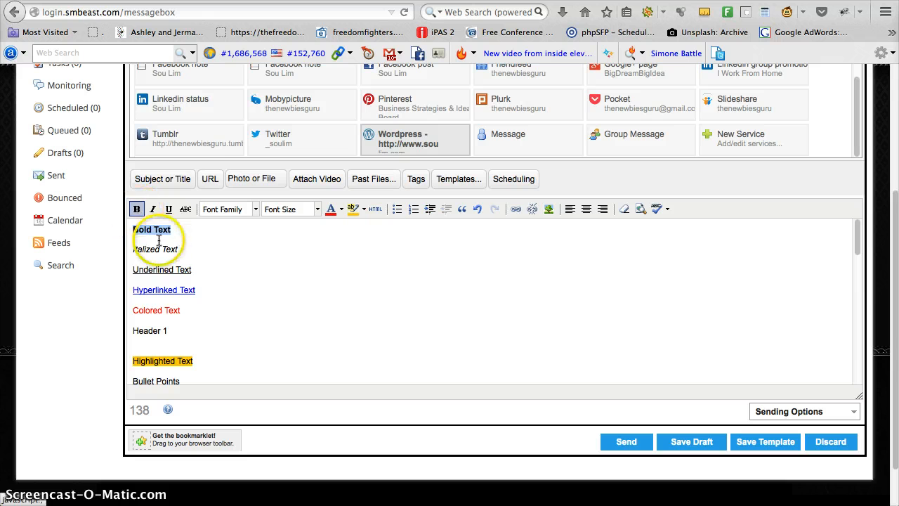
pyautogui.click(186, 251)
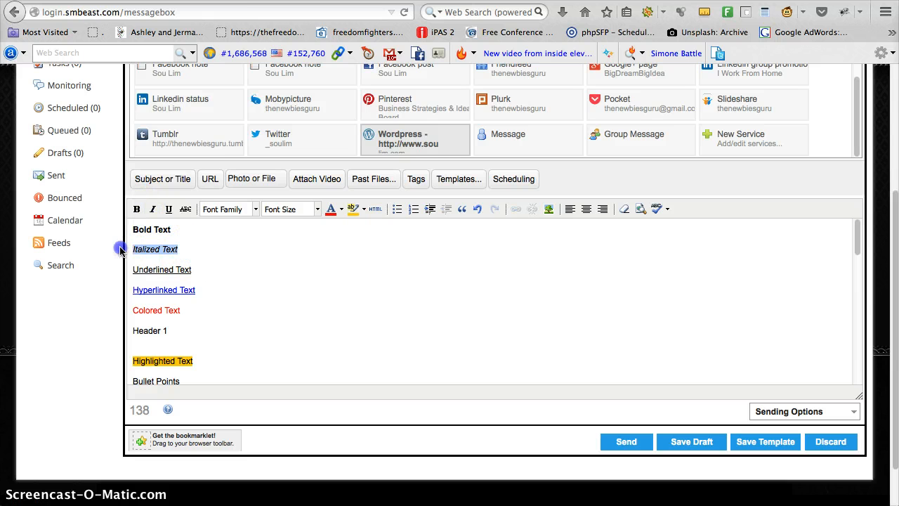
pyautogui.click(183, 249)
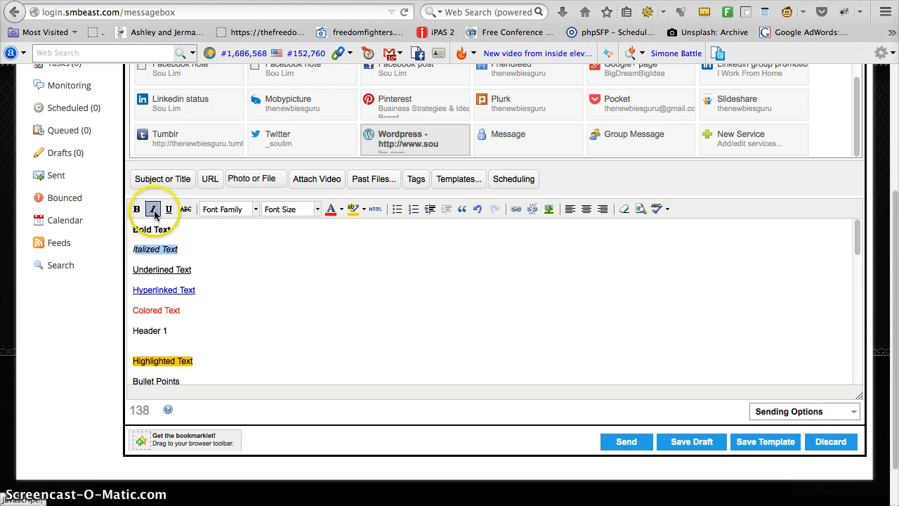
pyautogui.click(199, 263)
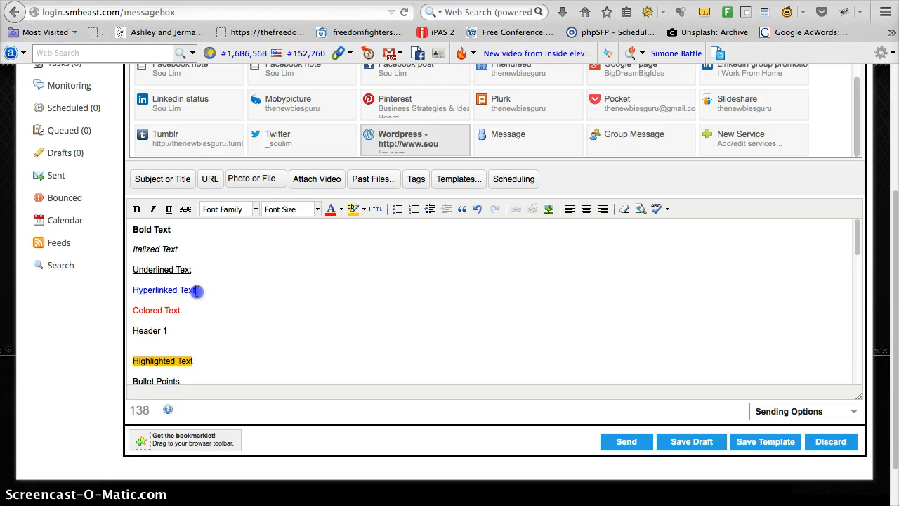
# Step: Link the italic sample line to the saved trck.me/sw_freedomfighters/sousblog address, opening in a new window, with the title Freedom Fighters Network
pyautogui.click(180, 250)
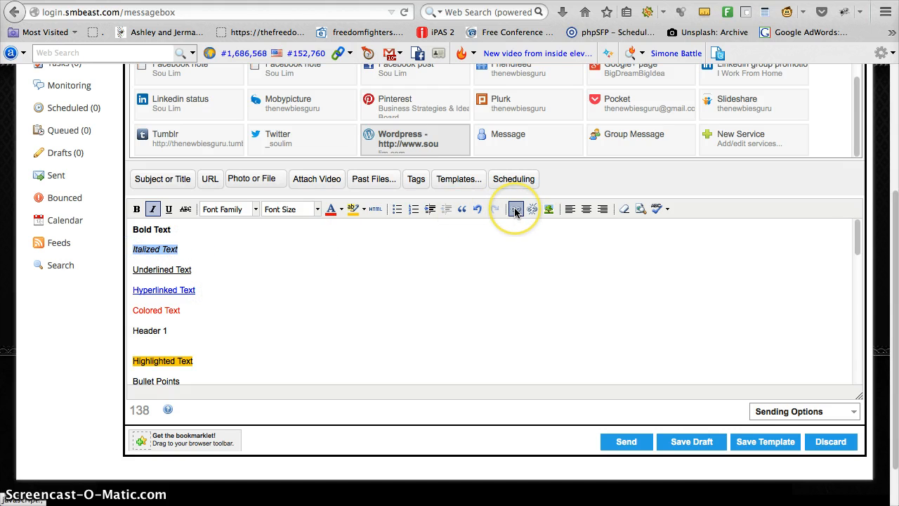
pyautogui.click(516, 210)
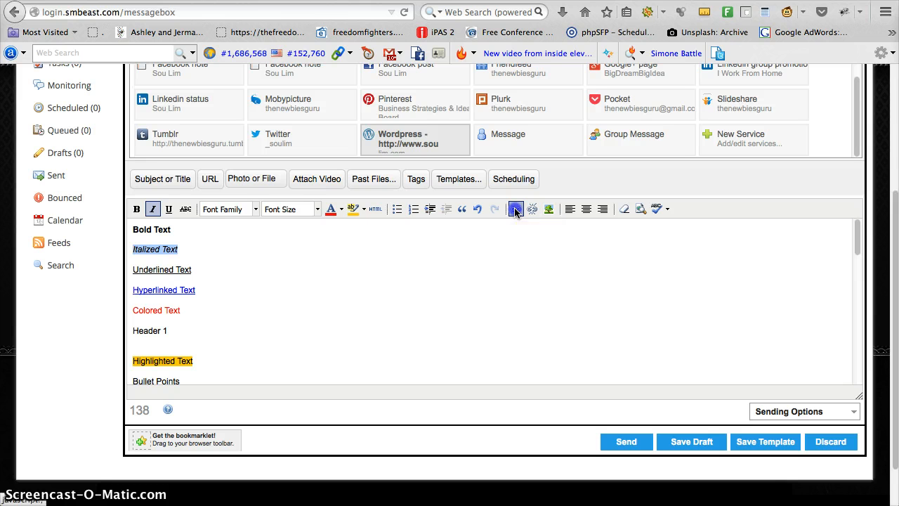
pyautogui.click(411, 263)
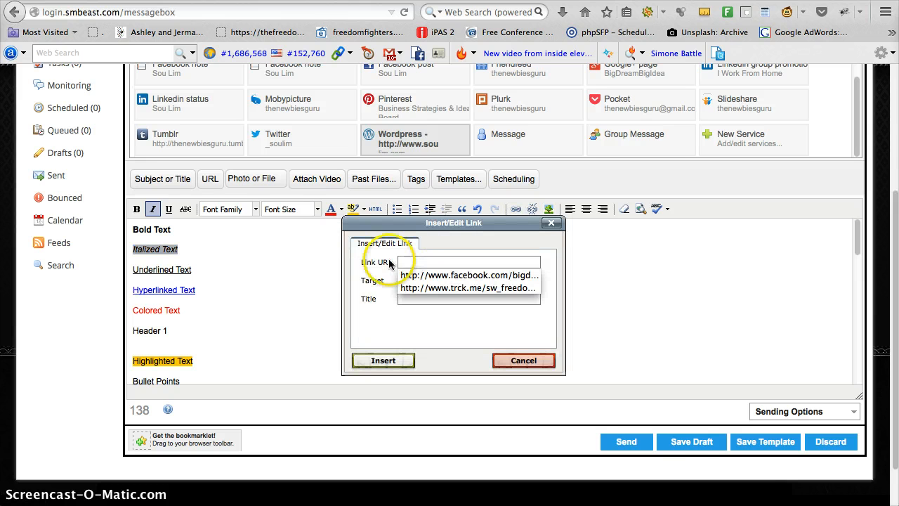
pyautogui.click(444, 288)
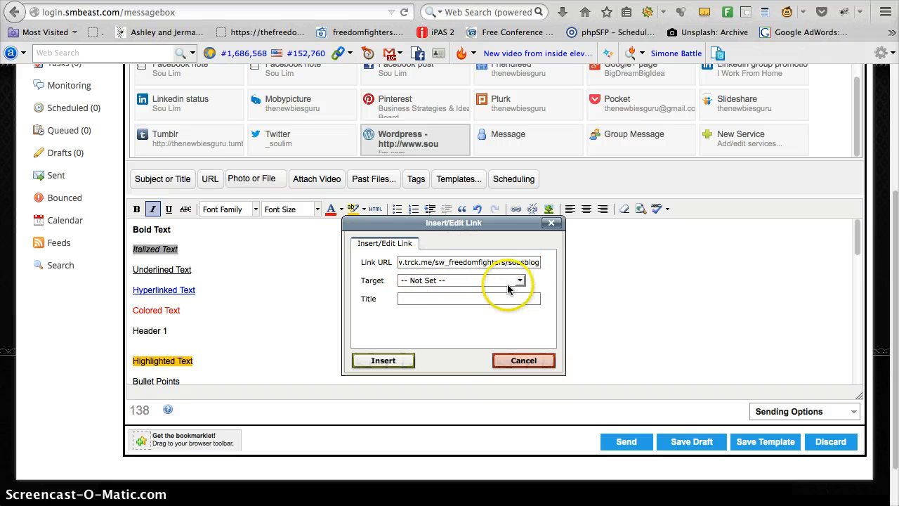
pyautogui.click(444, 284)
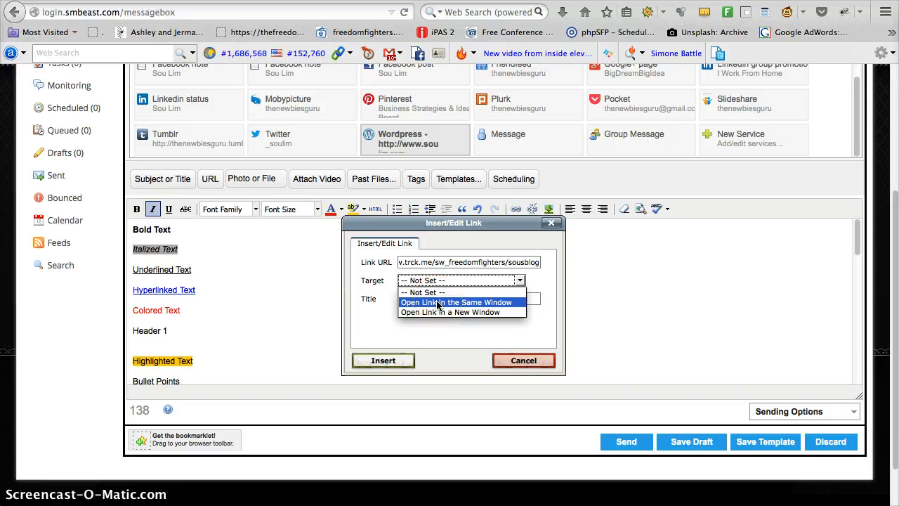
pyautogui.click(443, 313)
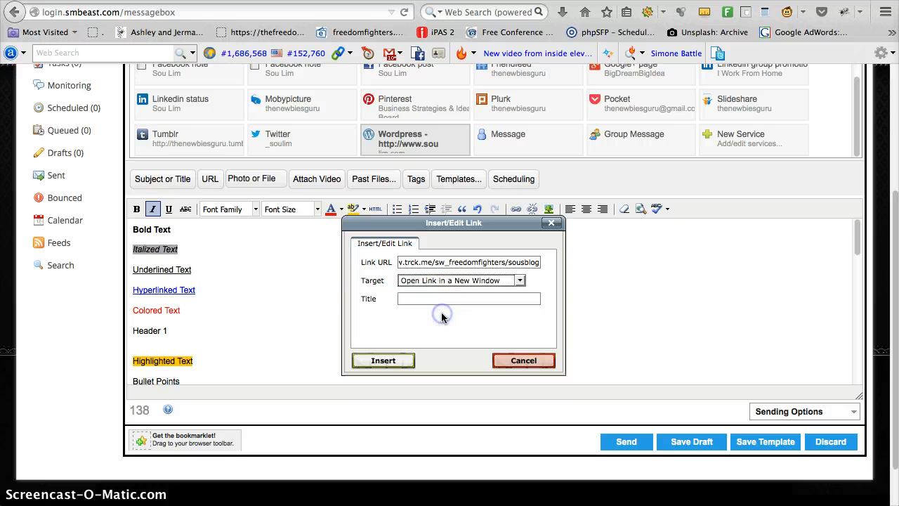
pyautogui.click(437, 298)
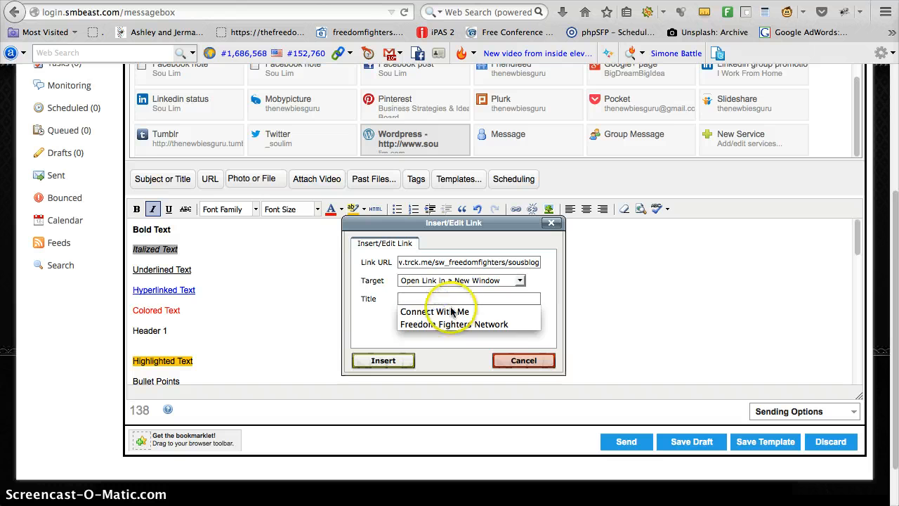
pyautogui.click(453, 324)
pyautogui.click(384, 361)
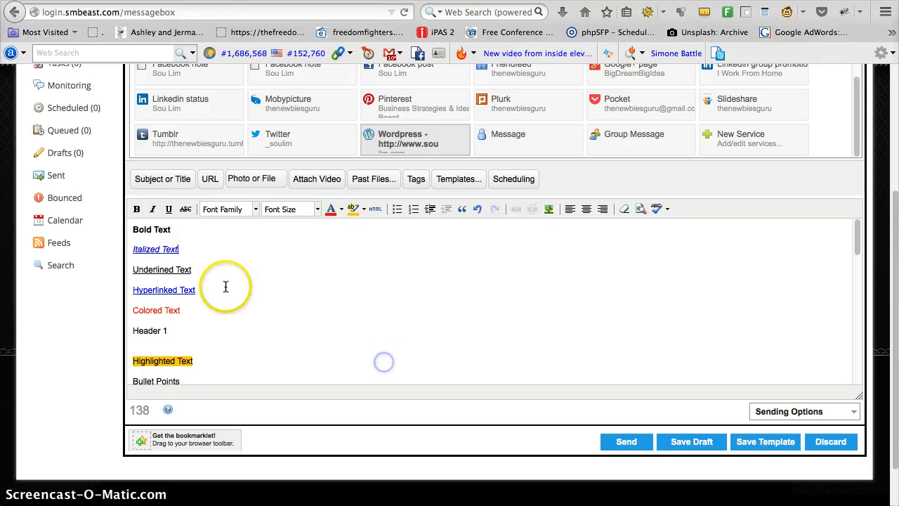
pyautogui.moveTo(170, 250)
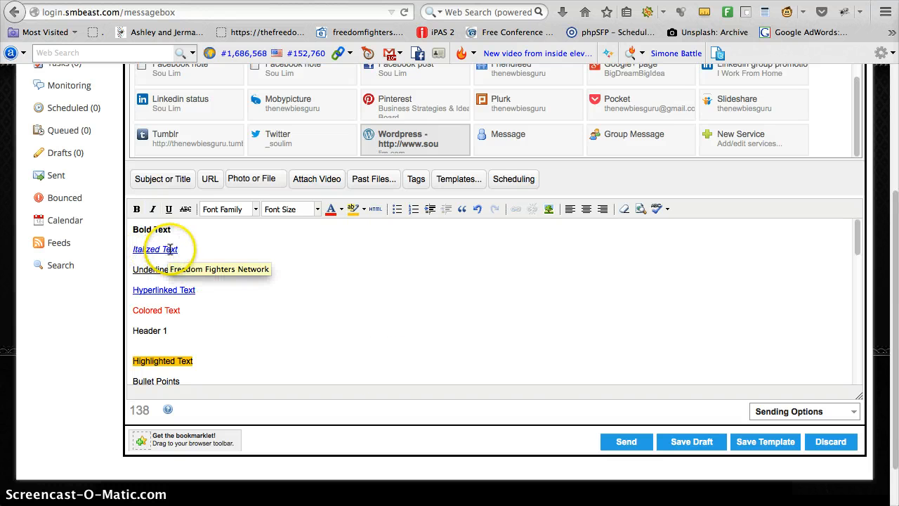
pyautogui.click(226, 244)
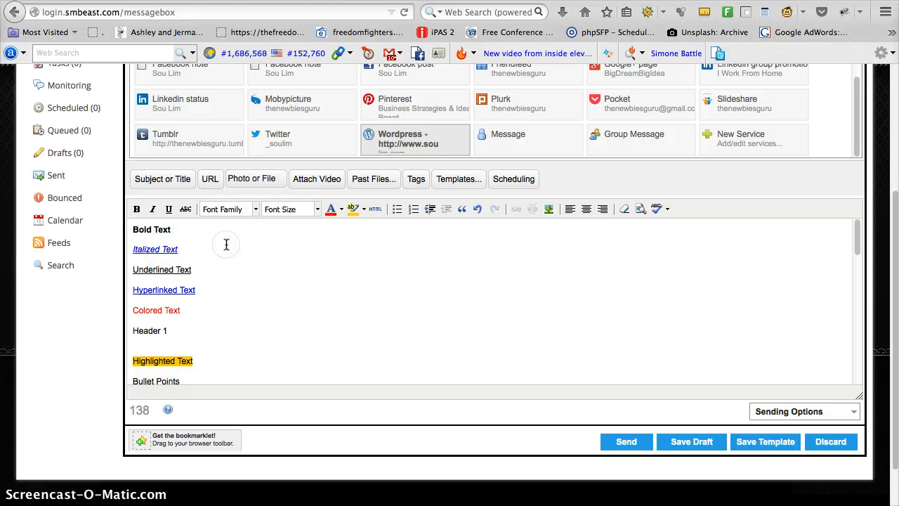
# Step: Examine the text color, highlight color and bullet list options used for the sample lines in the message body
pyautogui.scroll(-1, 224, 261)
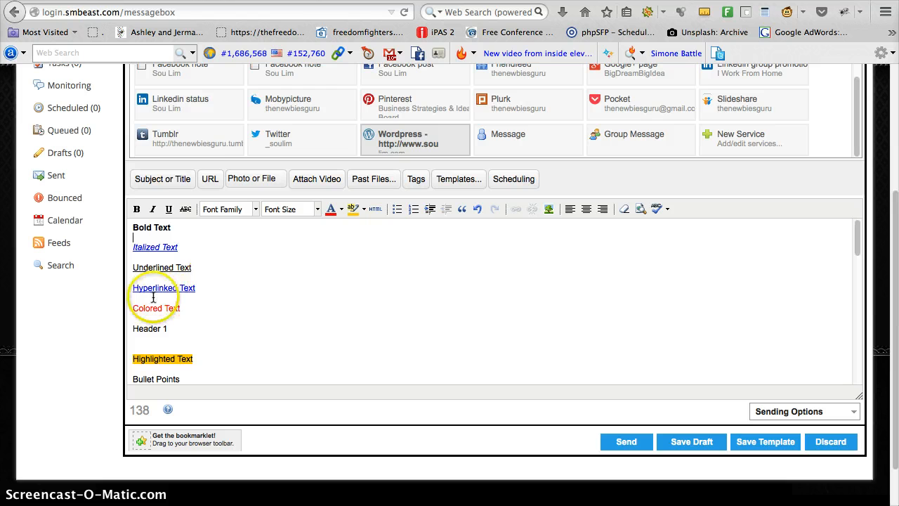
pyautogui.click(195, 315)
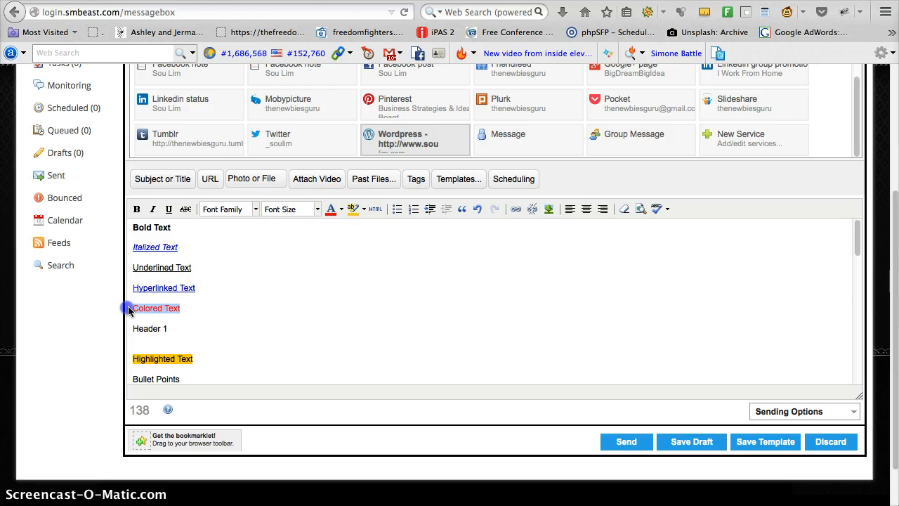
pyautogui.click(340, 209)
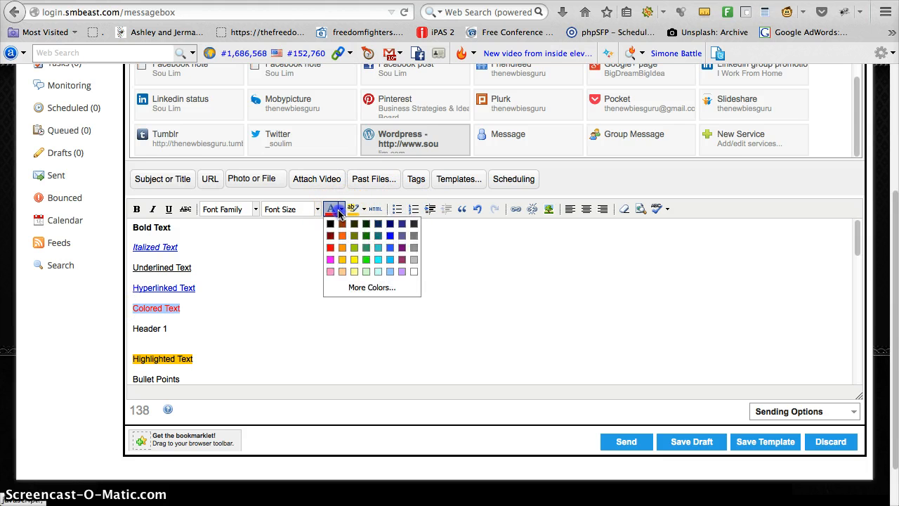
pyautogui.click(251, 269)
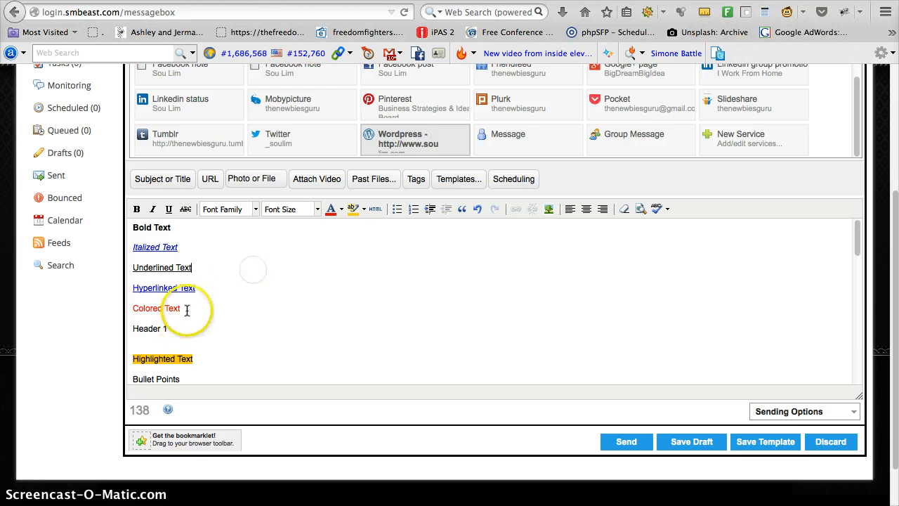
pyautogui.scroll(-1, 199, 351)
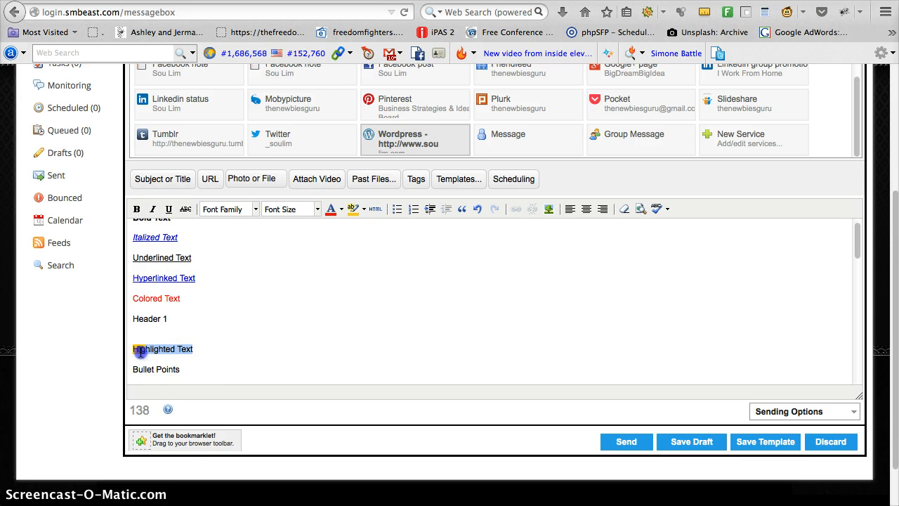
pyautogui.click(353, 209)
pyautogui.click(328, 304)
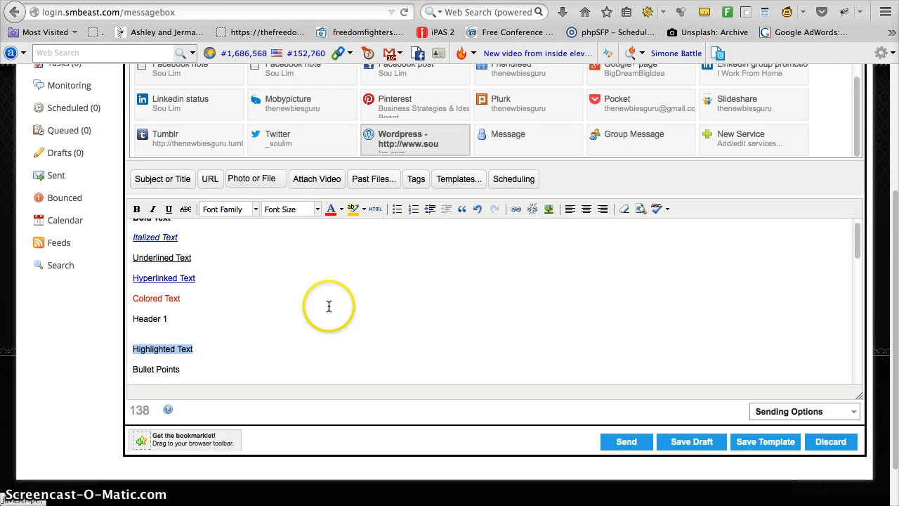
pyautogui.scroll(-3, 195, 322)
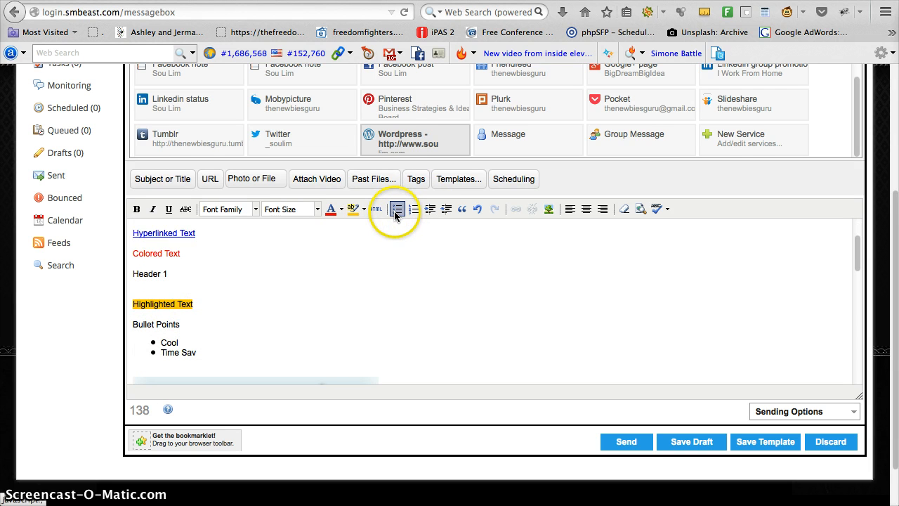
# Step: Delete the existing "Go For It... connect with me!" picture below the bullet points
pyautogui.scroll(-5, 361, 261)
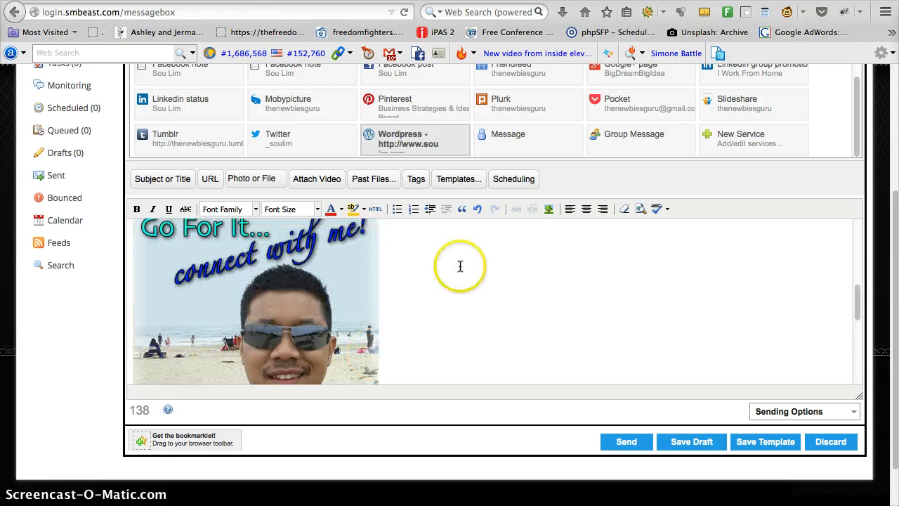
pyautogui.click(352, 298)
pyautogui.scroll(5, 506, 297)
pyautogui.scroll(-4, 425, 297)
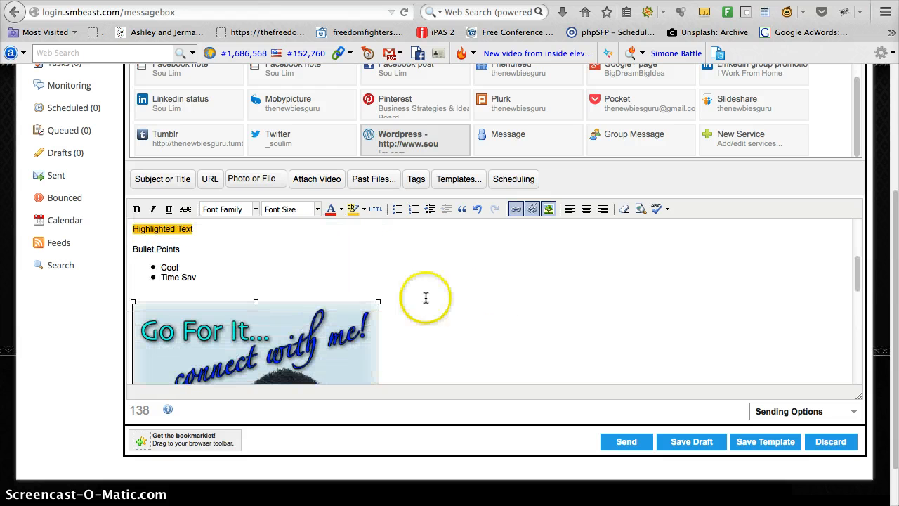
pyautogui.press('Delete')
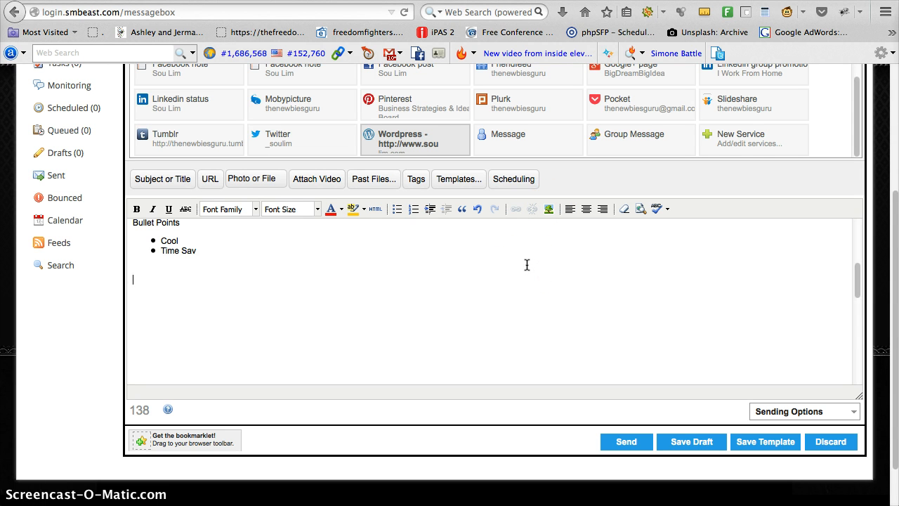
# Step: Begin inserting an image from the saved relaxtrepreneur.com connect-with-me.png address with the description "Connect with me!"
pyautogui.click(549, 210)
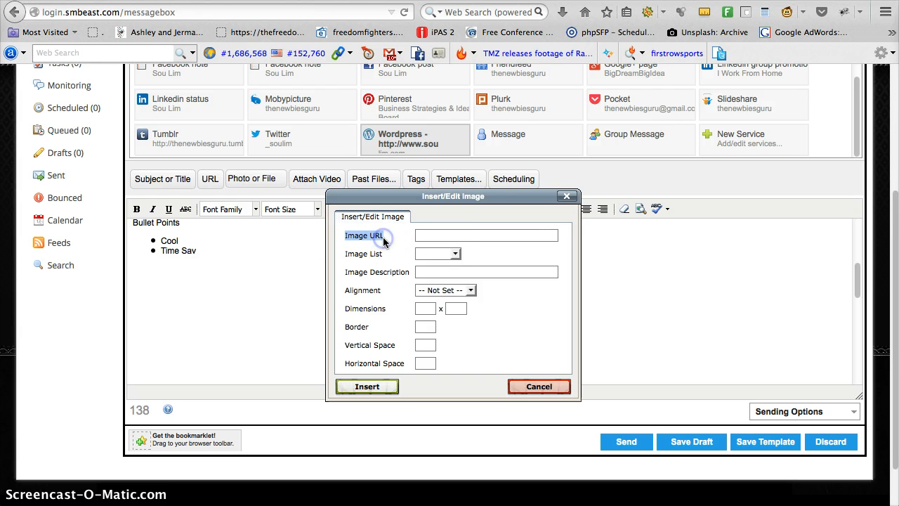
pyautogui.click(426, 236)
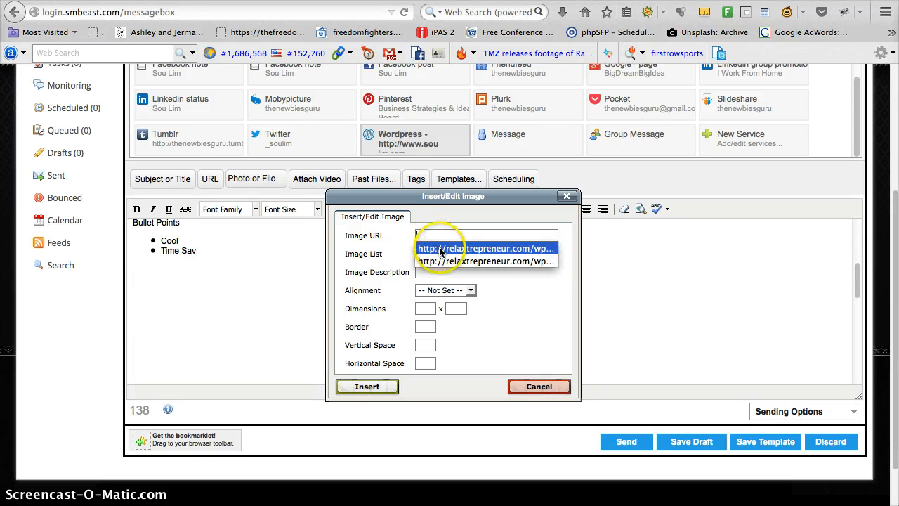
pyautogui.click(441, 249)
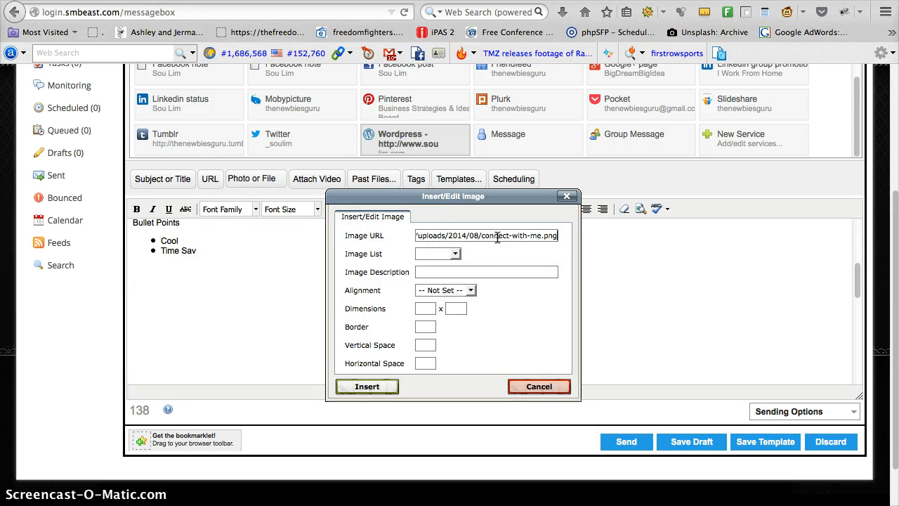
pyautogui.click(444, 270)
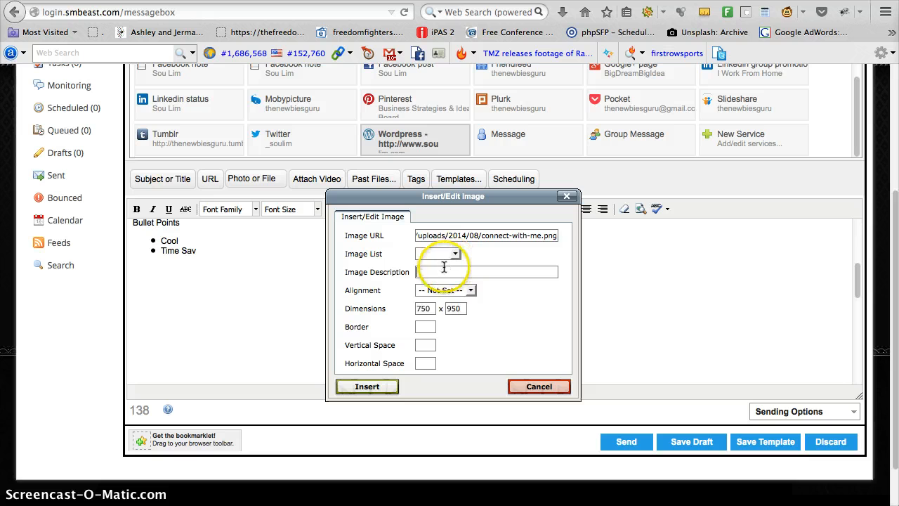
pyautogui.click(444, 268)
pyautogui.click(448, 285)
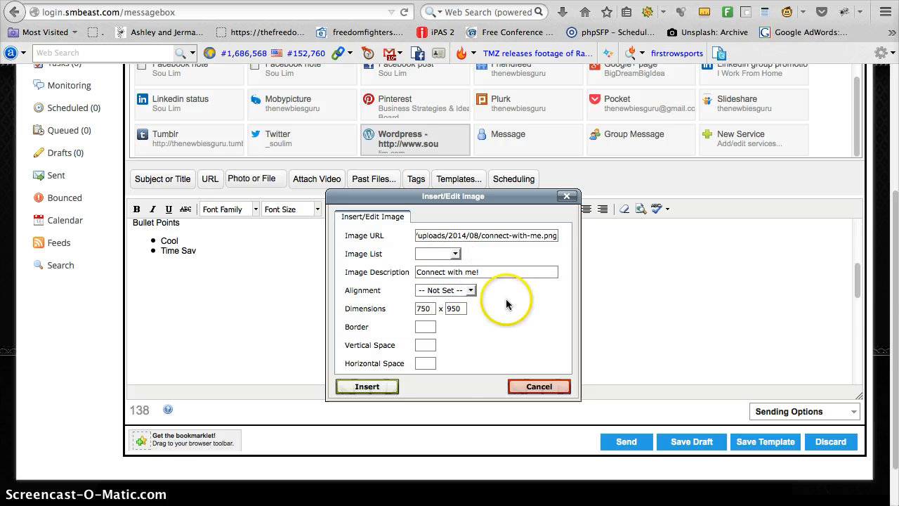
# Step: Set the image dimensions to 350 x 450 and insert it below the bullet points
pyautogui.click(470, 290)
pyautogui.click(506, 302)
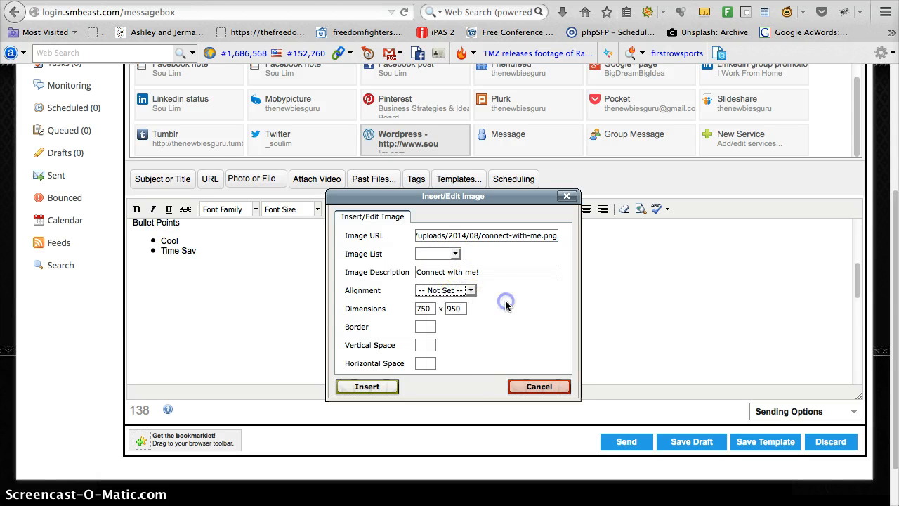
pyautogui.doubleClick(426, 309)
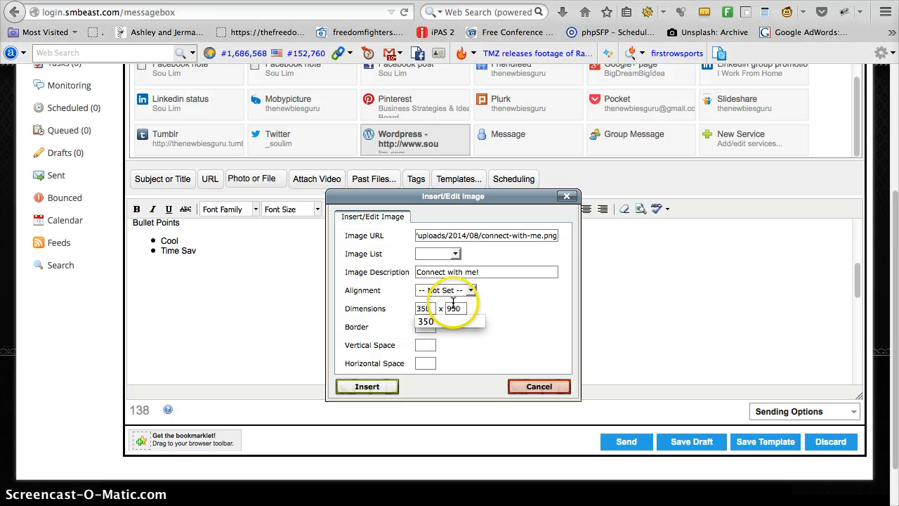
pyautogui.doubleClick(454, 308)
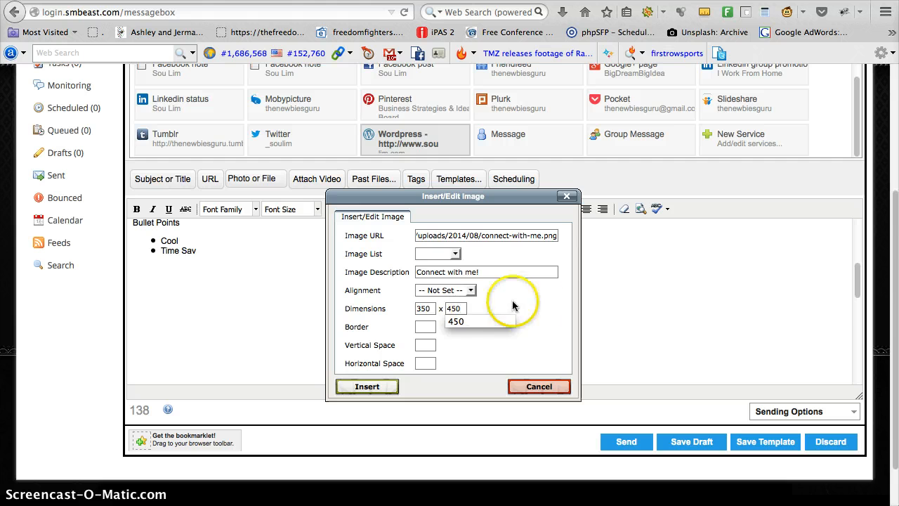
pyautogui.click(554, 298)
pyautogui.click(368, 387)
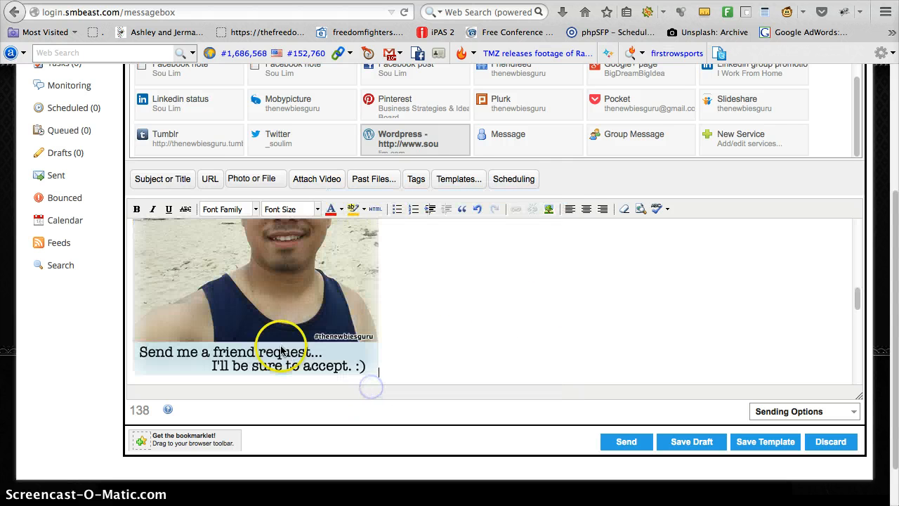
pyautogui.click(475, 350)
pyautogui.scroll(5, 293, 313)
pyautogui.scroll(-3, 475, 294)
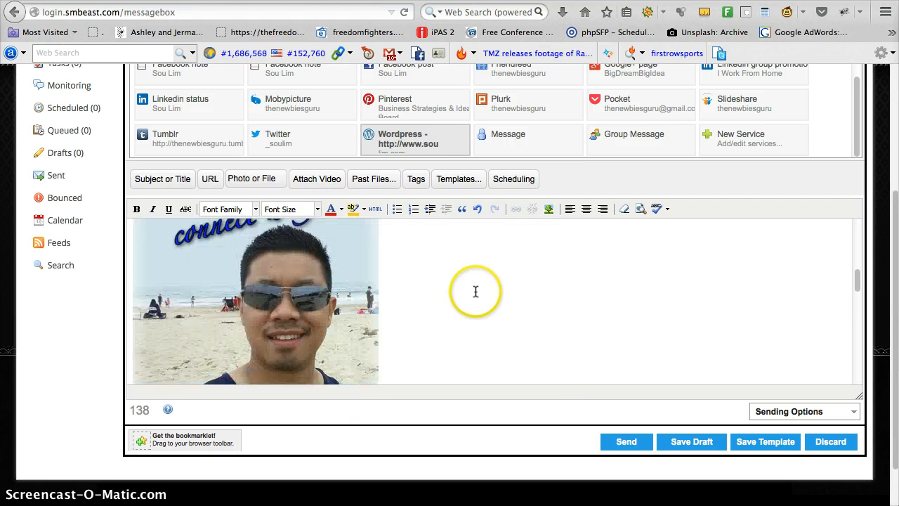
pyautogui.scroll(3, 576, 311)
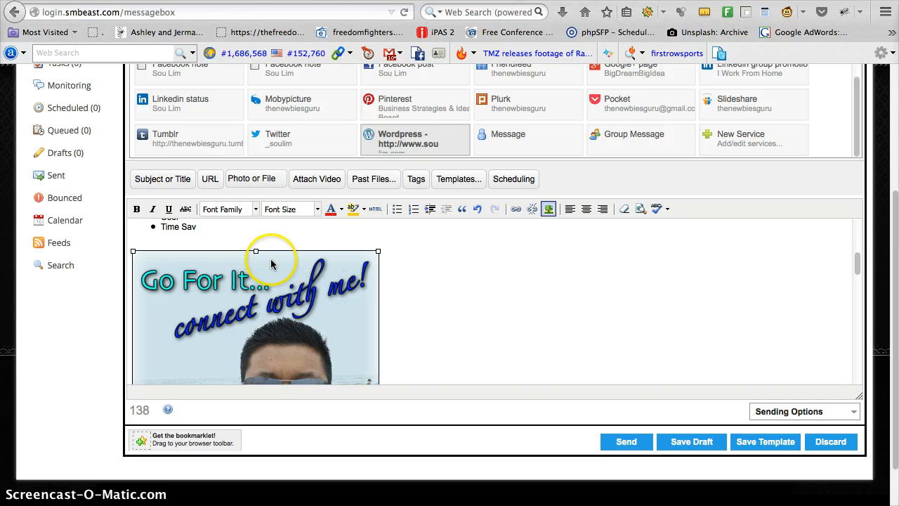
pyautogui.click(515, 210)
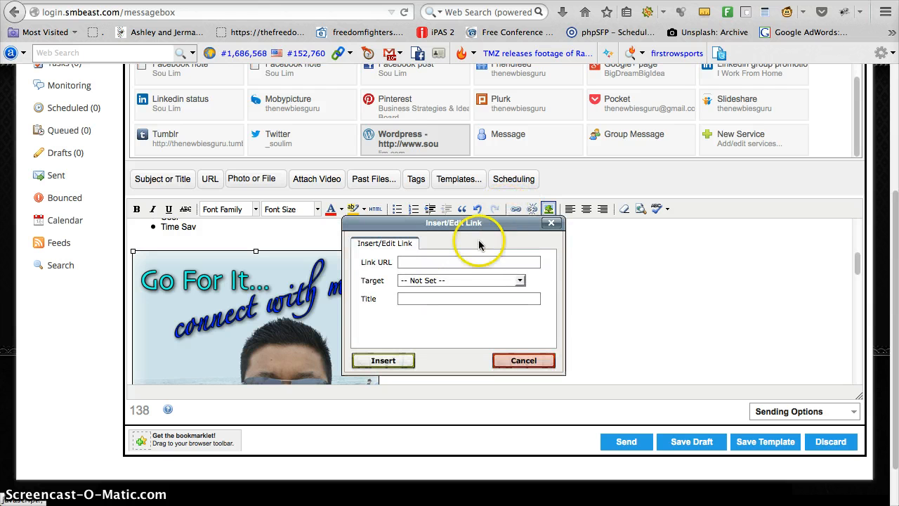
pyautogui.click(446, 261)
pyautogui.click(449, 275)
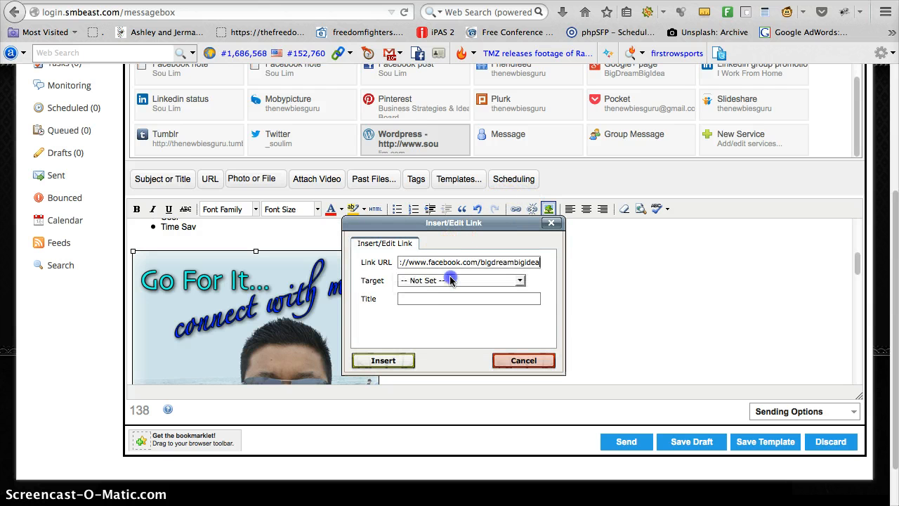
# Step: Set the picture's link to open in a new window with the title "Connect With Me" and insert it
pyautogui.click(447, 281)
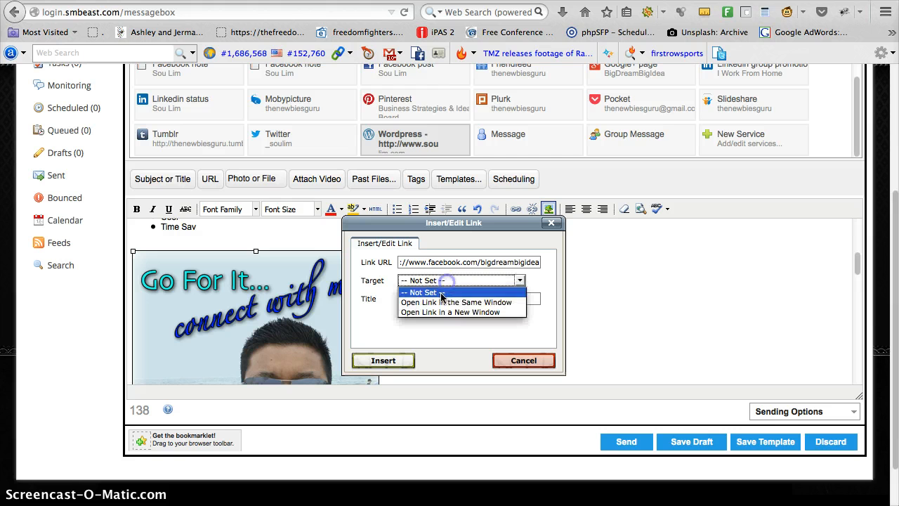
pyautogui.click(451, 311)
pyautogui.click(416, 300)
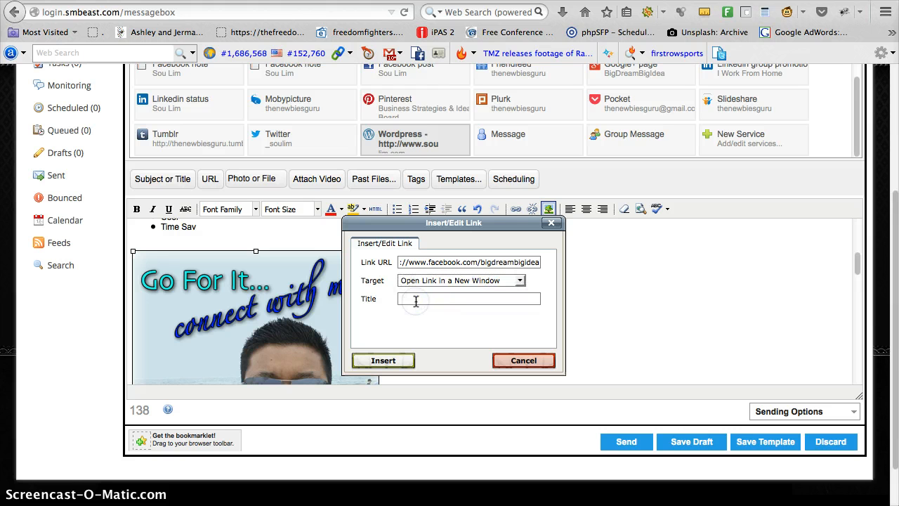
pyautogui.click(416, 300)
pyautogui.click(420, 320)
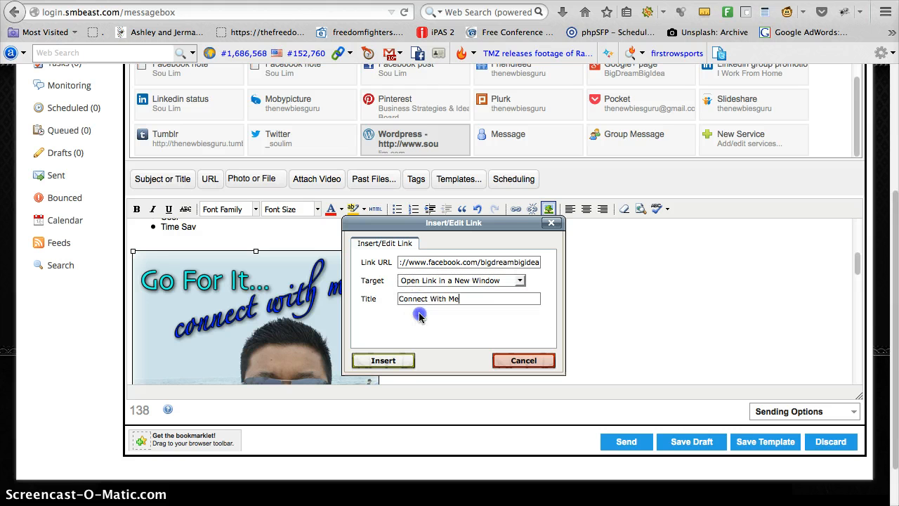
pyautogui.click(383, 361)
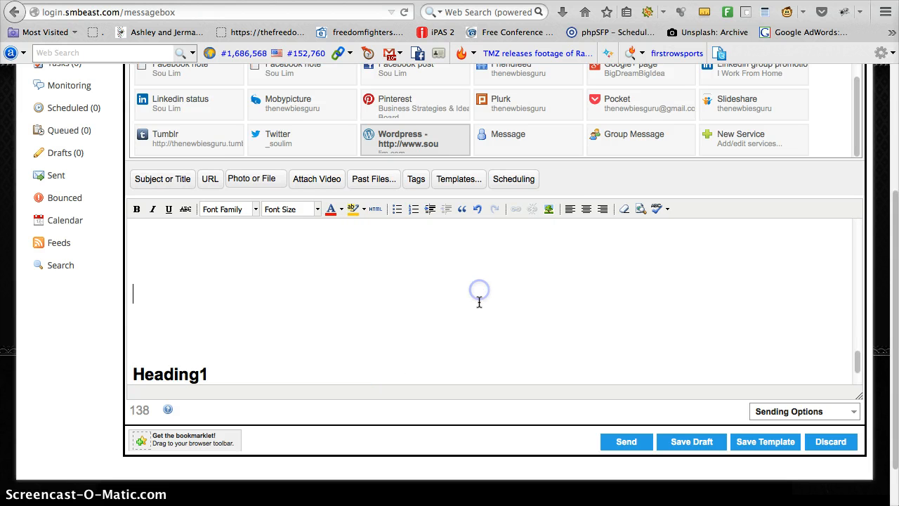
# Step: Set the font size of the "Header 1" sample line to 16px, trying 14px first
pyautogui.scroll(5, 479, 302)
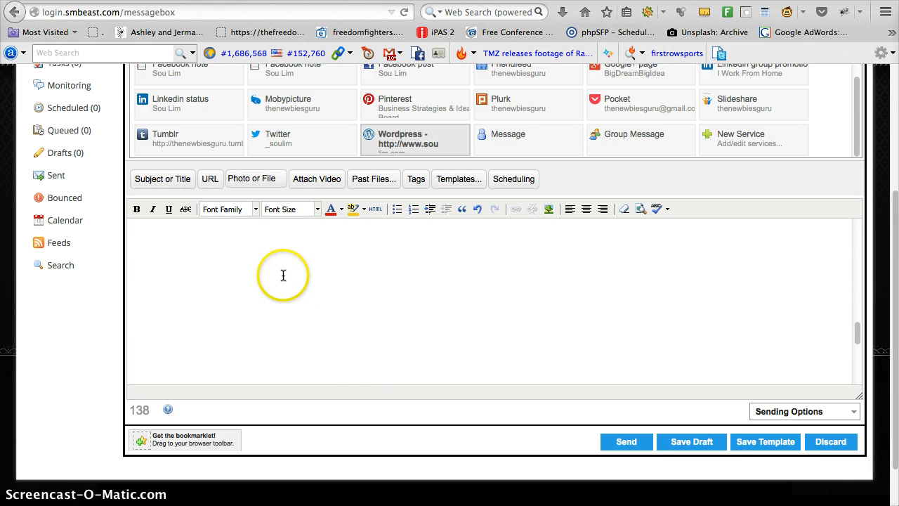
pyautogui.scroll(10, 393, 285)
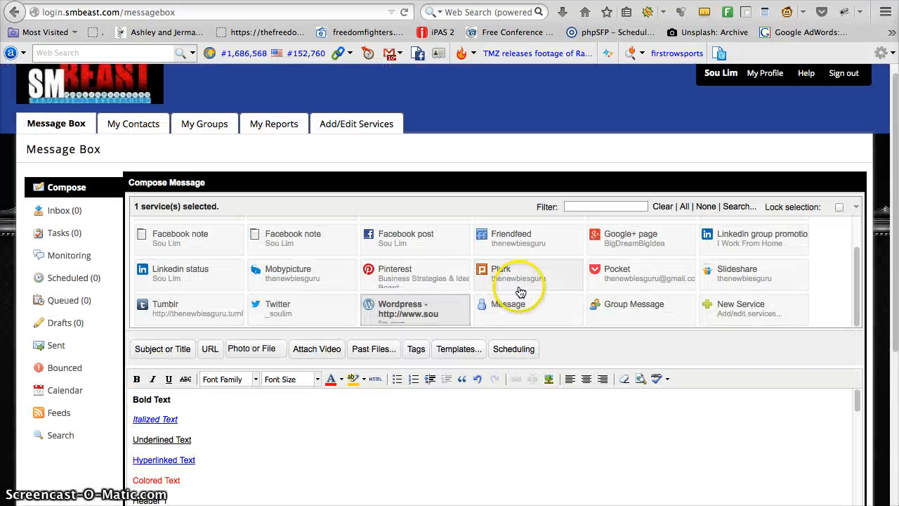
pyautogui.scroll(-2, 257, 327)
pyautogui.scroll(-5, 370, 364)
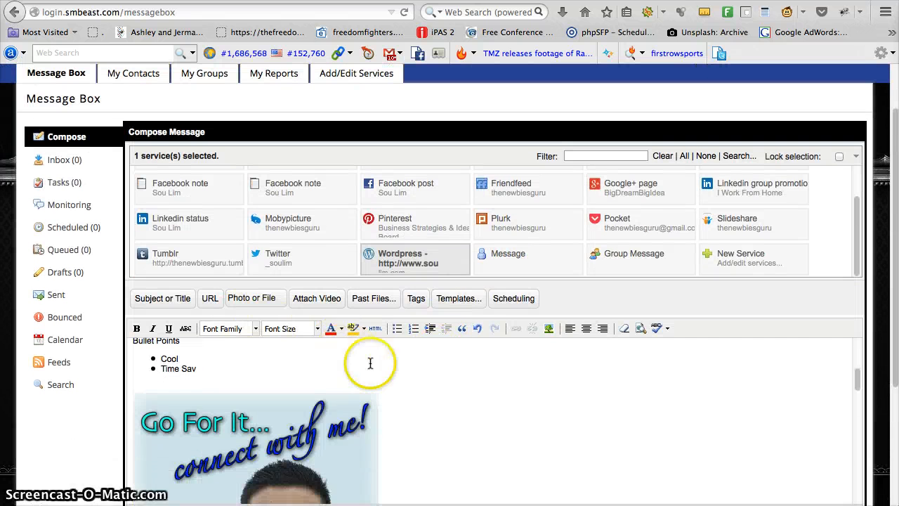
pyautogui.scroll(-3, 515, 419)
pyautogui.scroll(8, 515, 419)
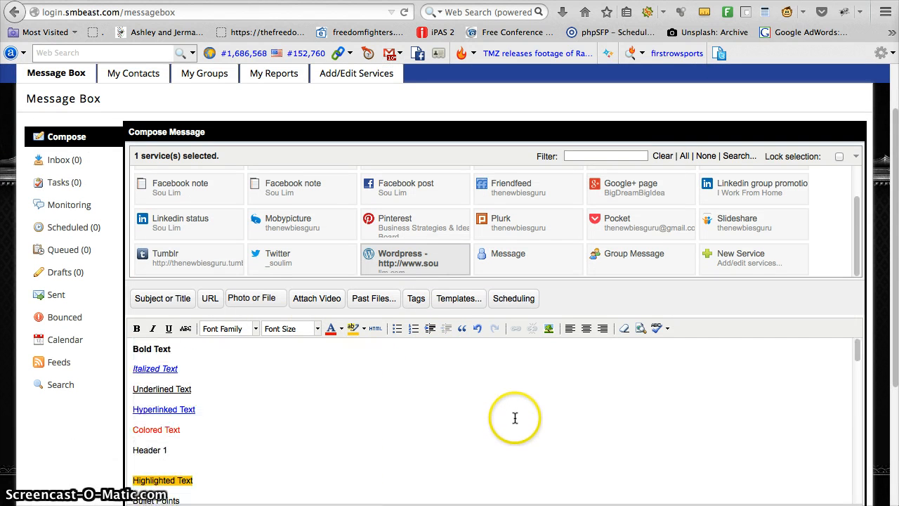
pyautogui.click(140, 450)
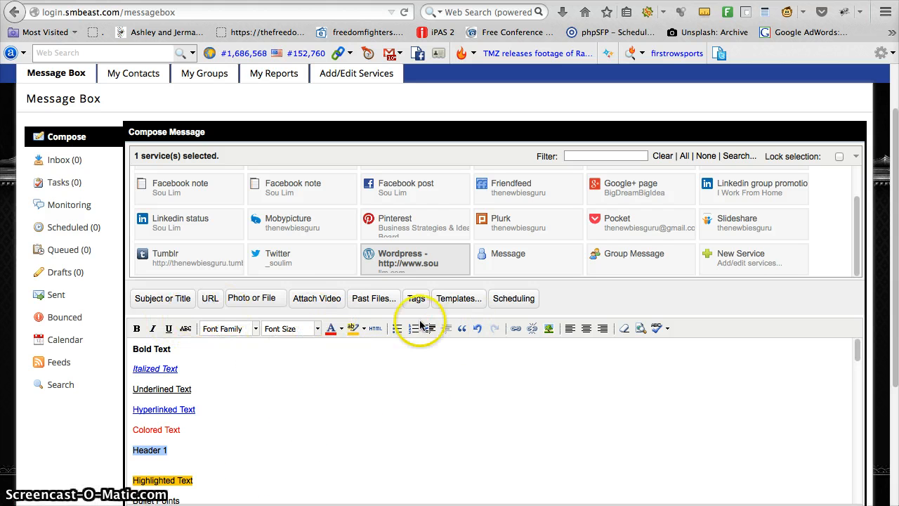
pyautogui.click(319, 329)
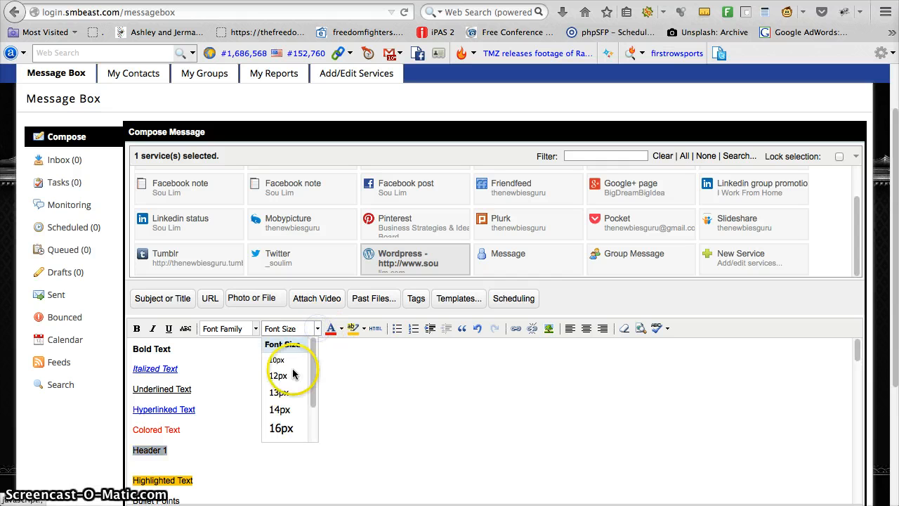
pyautogui.click(281, 410)
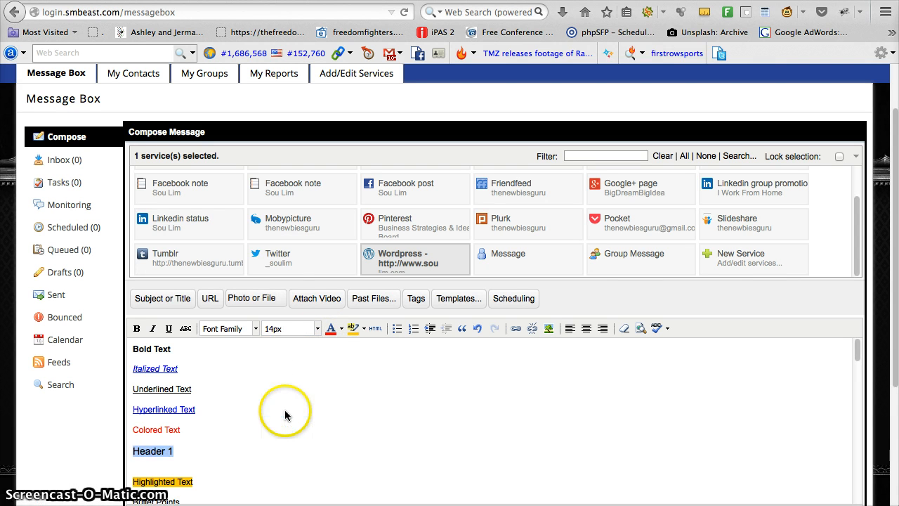
pyautogui.click(318, 329)
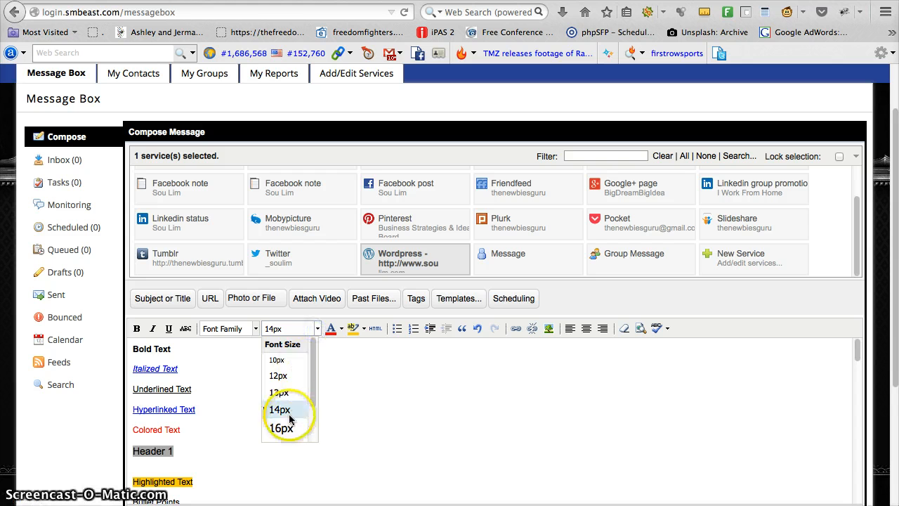
pyautogui.click(283, 426)
pyautogui.scroll(-2, 336, 404)
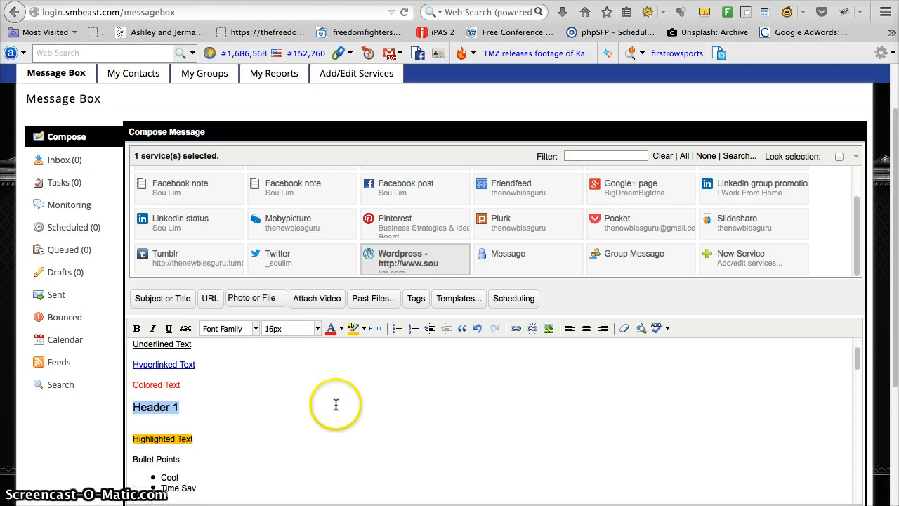
pyautogui.click(226, 398)
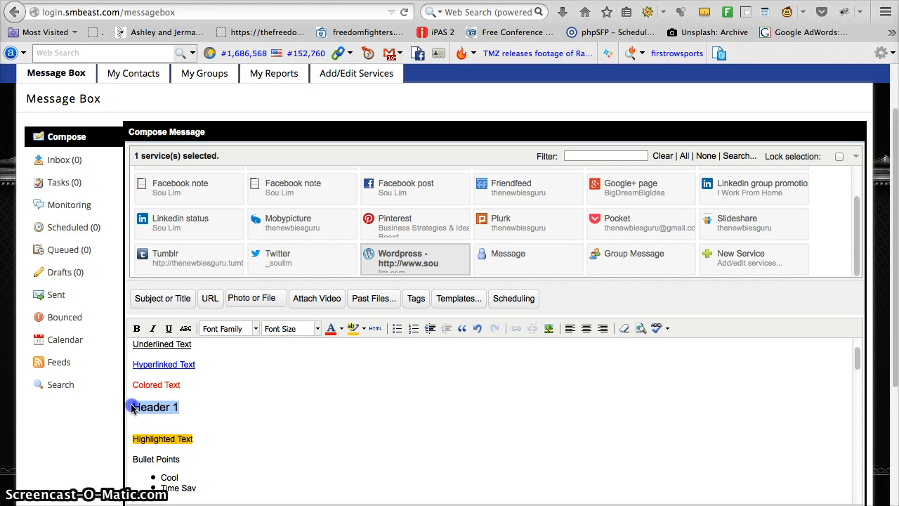
# Step: Wrap the "Header 1" text in <h1> and </h1> tags in the message's HTML source
pyautogui.click(376, 328)
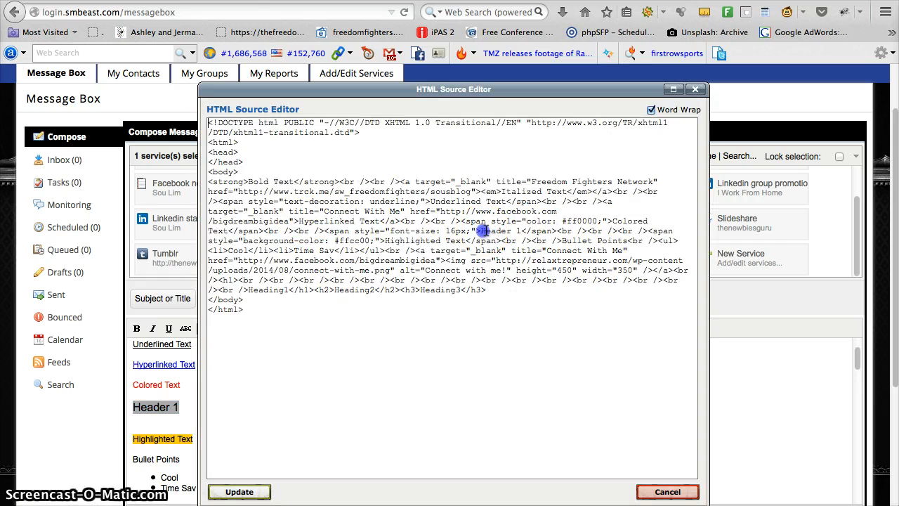
pyautogui.write('<')
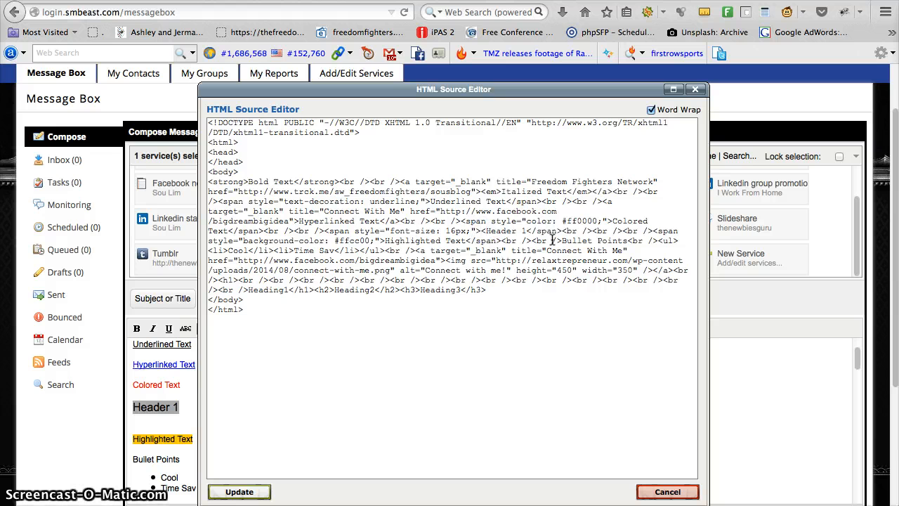
pyautogui.write('h1>')
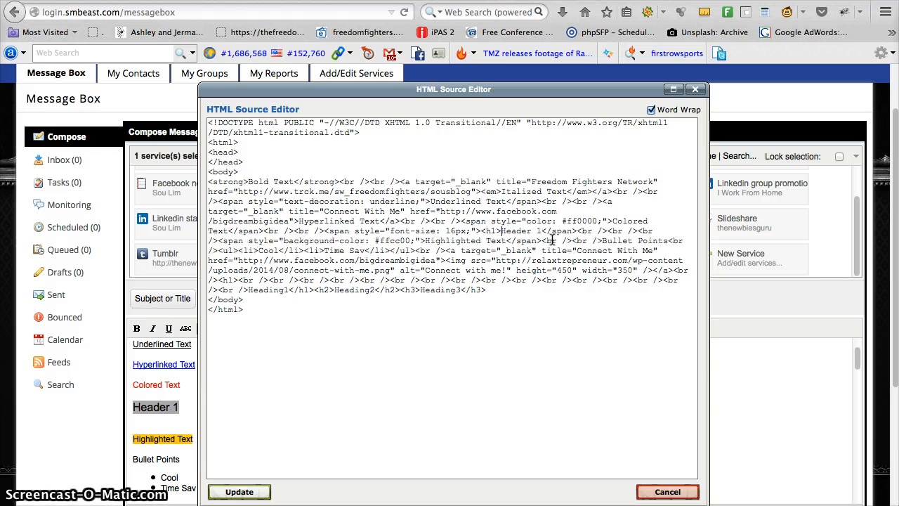
pyautogui.write('</')
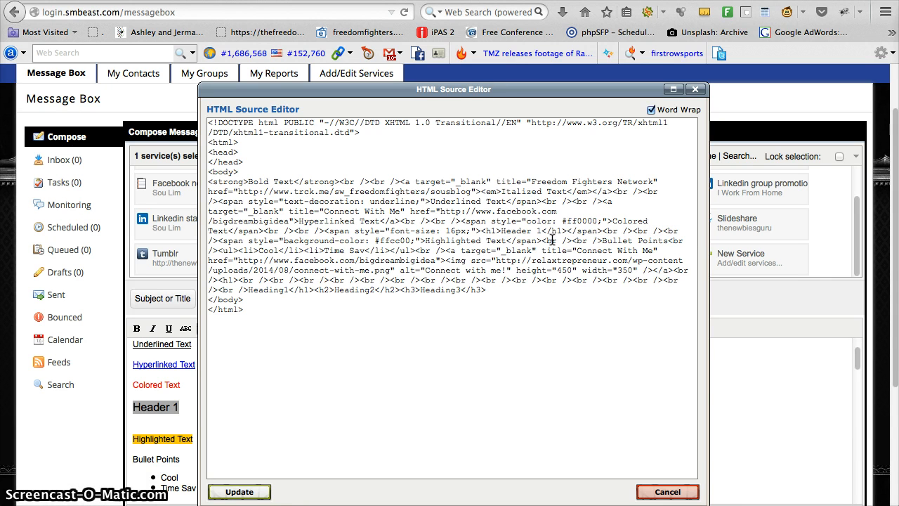
# Step: Separate the <h1>Header 1</h1> code from the surrounding span tags with blank lines and update the message
pyautogui.press('Return')
pyautogui.press('Return')
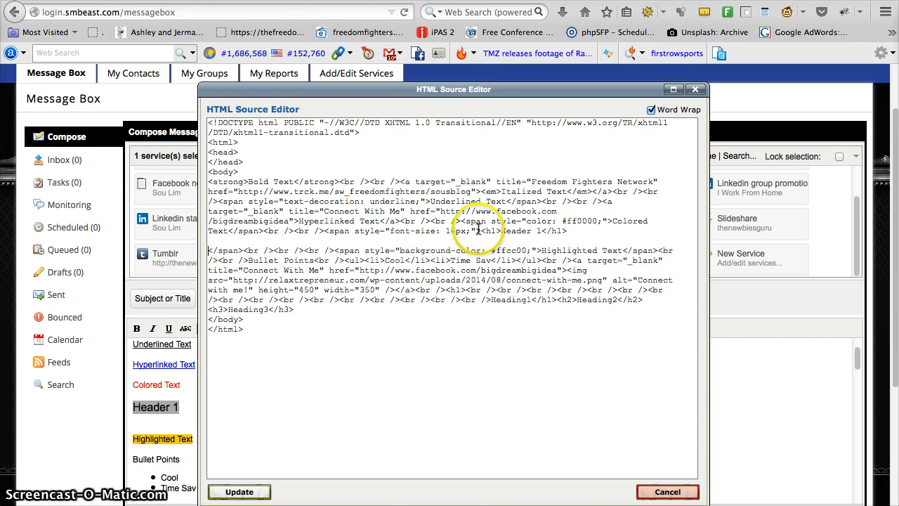
pyautogui.click(480, 230)
pyautogui.press('Return')
pyautogui.press('Return')
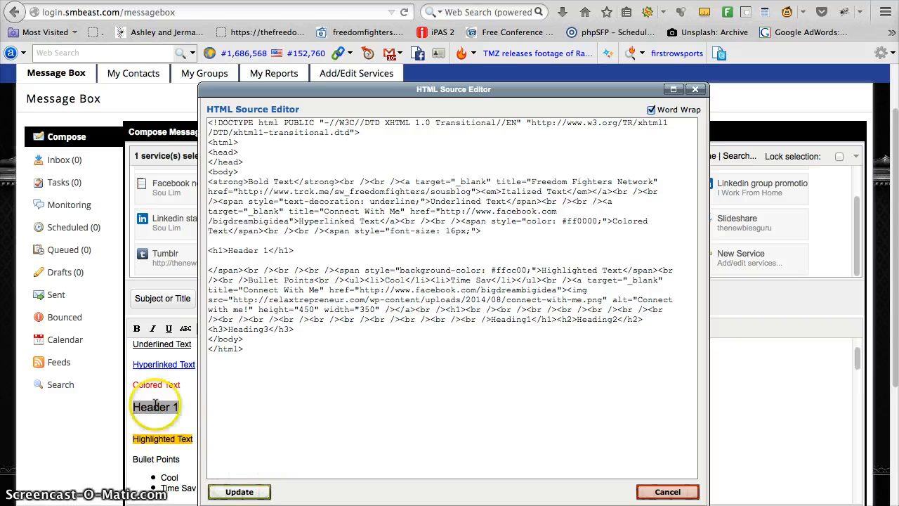
pyautogui.click(232, 490)
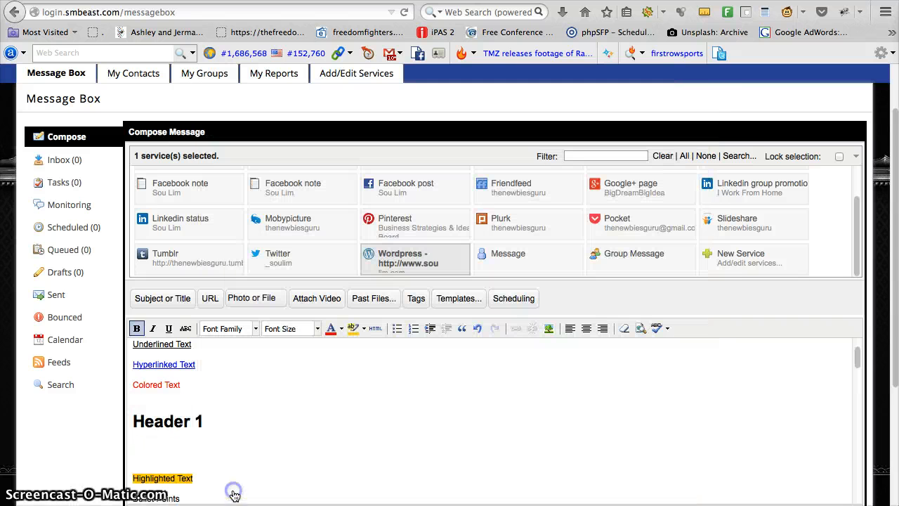
# Step: Review the Header 1 heading and the other formatted content in the message body
pyautogui.tripleClick(231, 425)
pyautogui.click(232, 425)
pyautogui.scroll(-4, 309, 400)
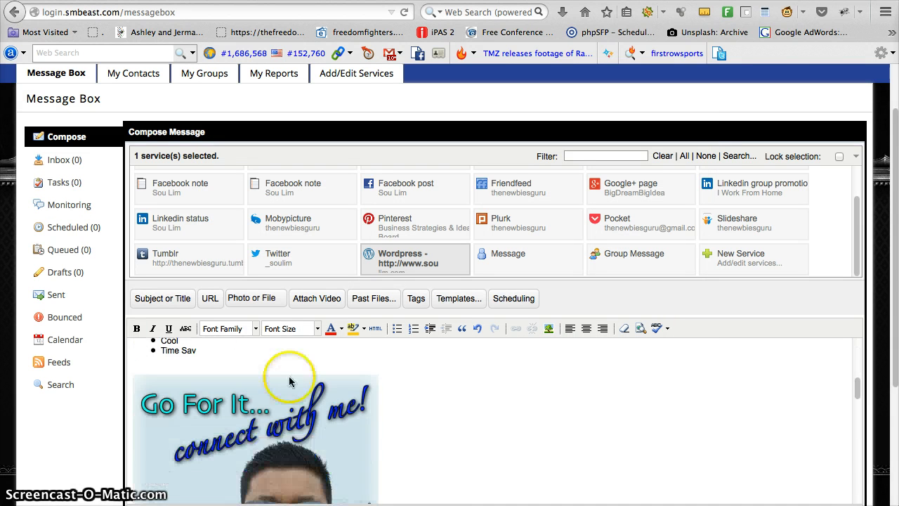
pyautogui.scroll(4, 279, 390)
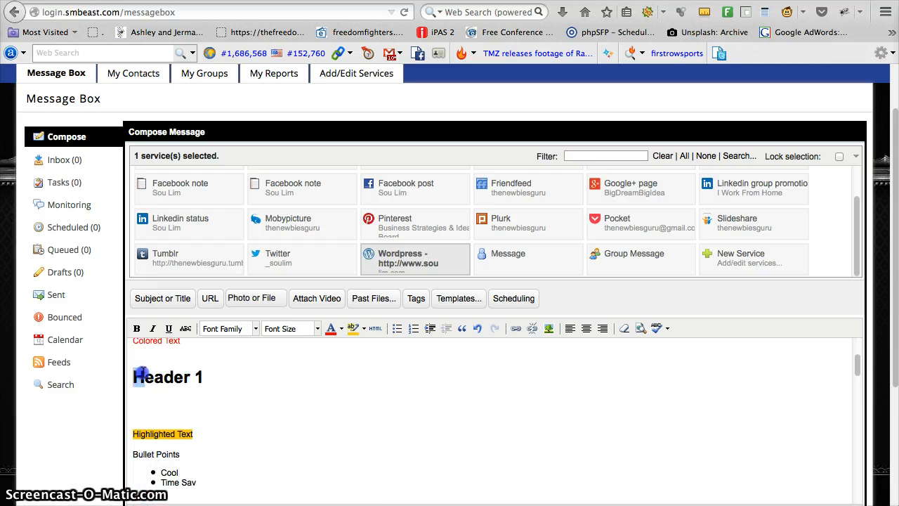
pyautogui.click(225, 381)
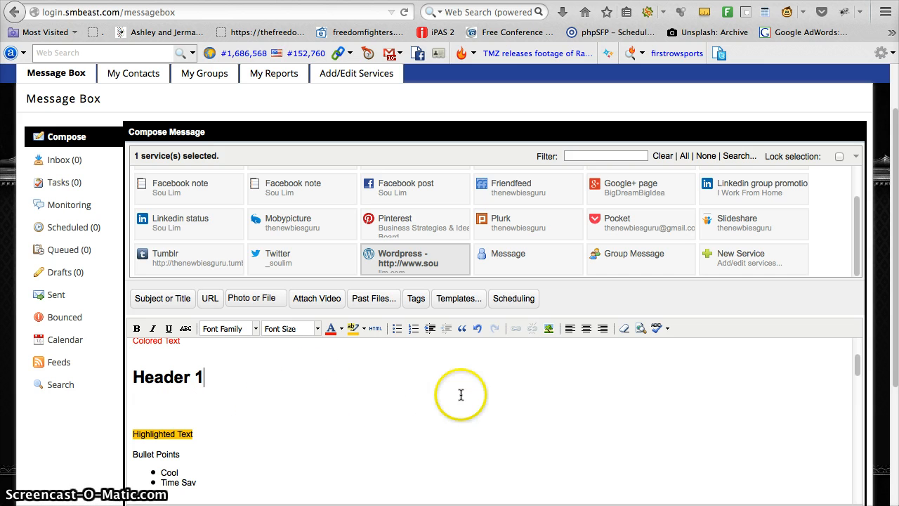
pyautogui.scroll(3, 496, 411)
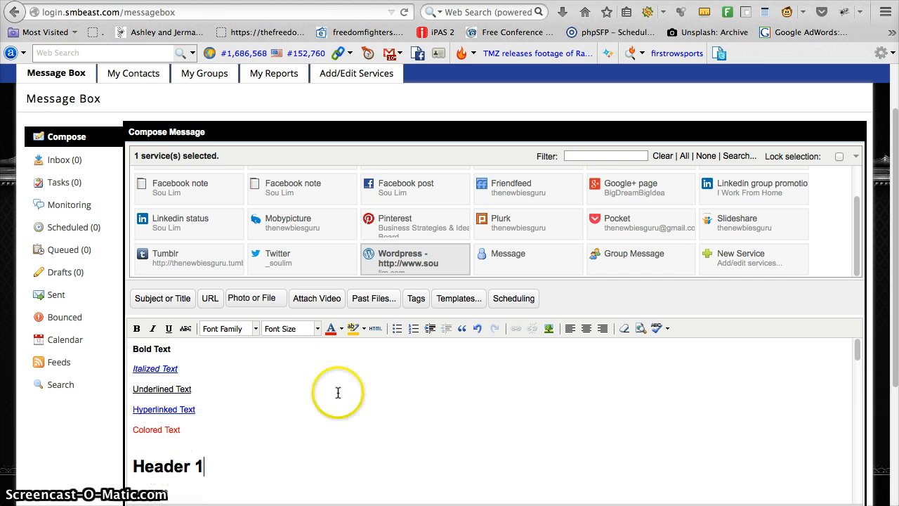
pyautogui.scroll(-8, 307, 385)
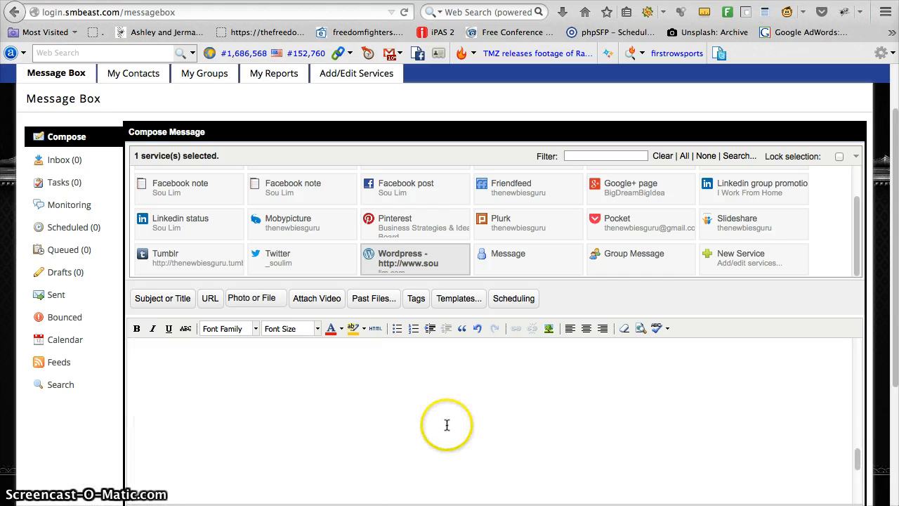
pyautogui.scroll(-5, 447, 425)
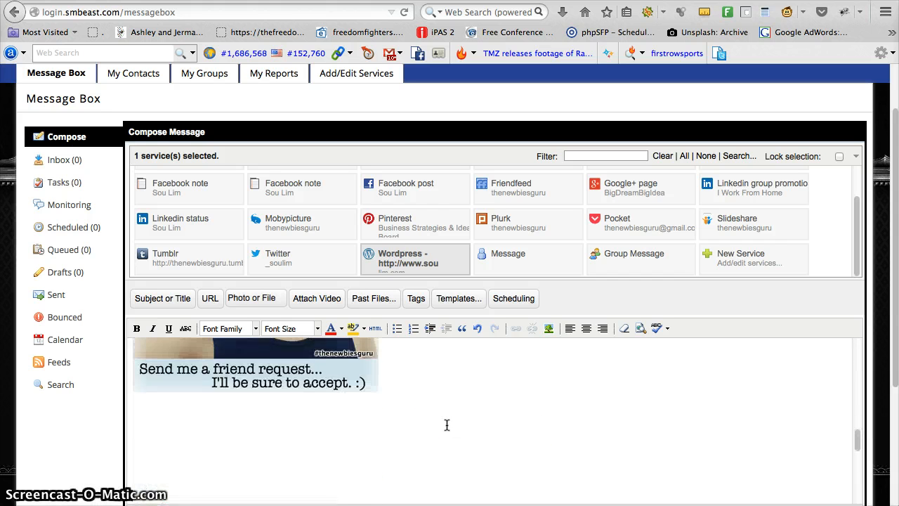
# Step: Delete the Heading1, Heading2 and Heading3 sample lines and the empty lines below the picture
pyautogui.scroll(-3, 237, 466)
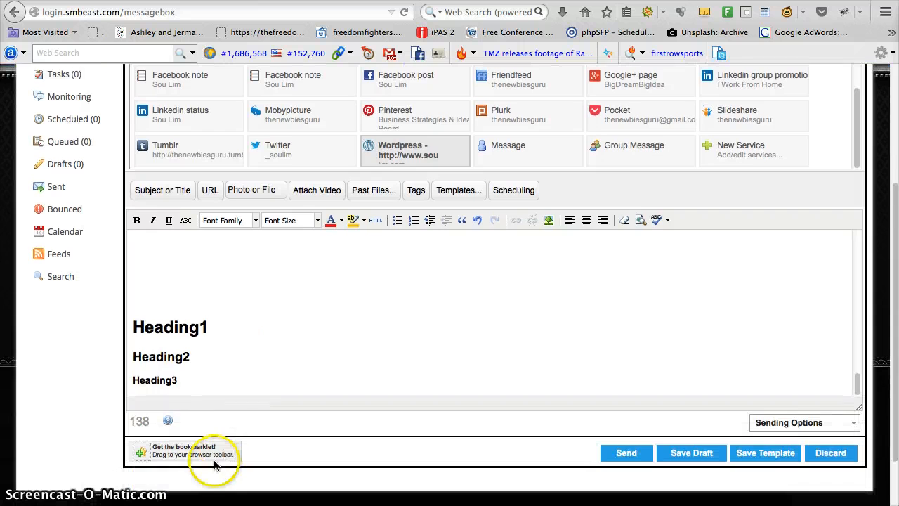
pyautogui.moveTo(225, 383); pyautogui.dragTo(107, 274)
pyautogui.press('BackSpace')
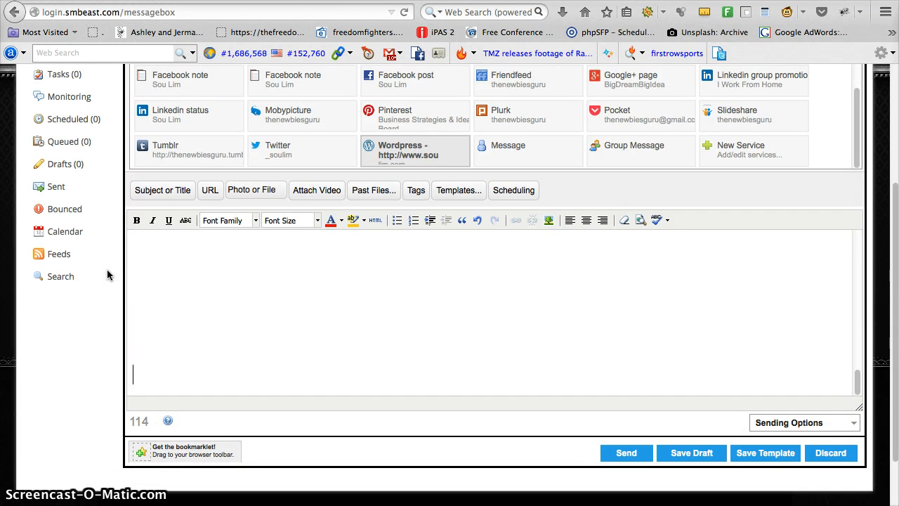
pyautogui.press('BackSpace')
pyautogui.press('BackSpace')
pyautogui.press('BackSpace')
pyautogui.press('BackSpace')
pyautogui.press('BackSpace')
pyautogui.press('BackSpace')
pyautogui.press('BackSpace')
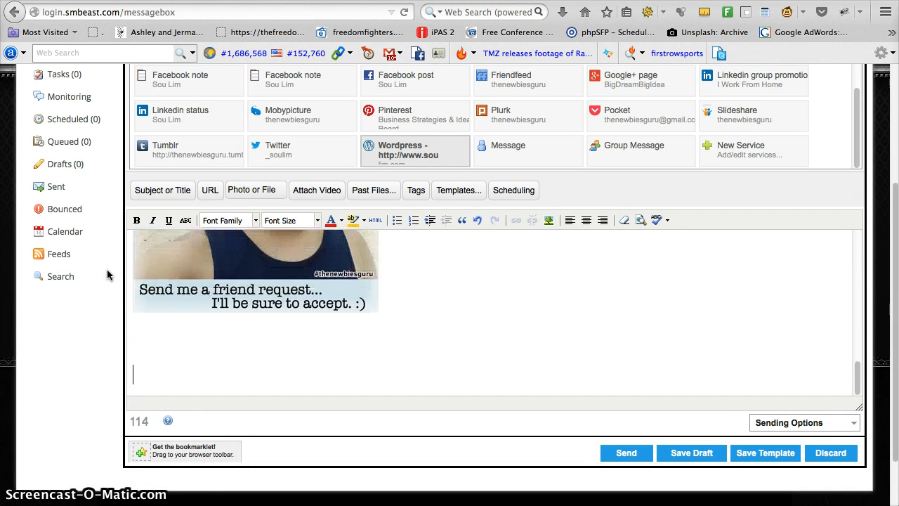
pyautogui.press('BackSpace')
pyautogui.press('BackSpace')
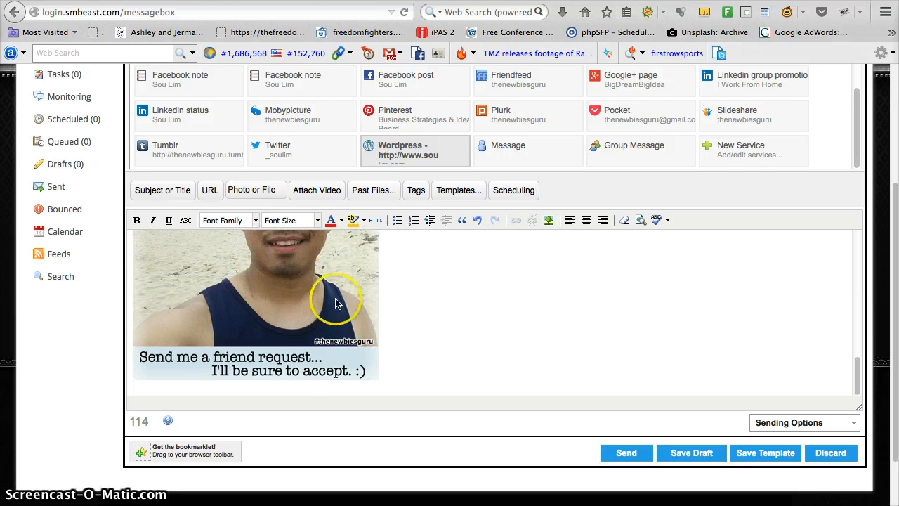
# Step: Look over the composed message and its sending options, Notify me when sent and Enable SMS replies
pyautogui.scroll(10, 450, 297)
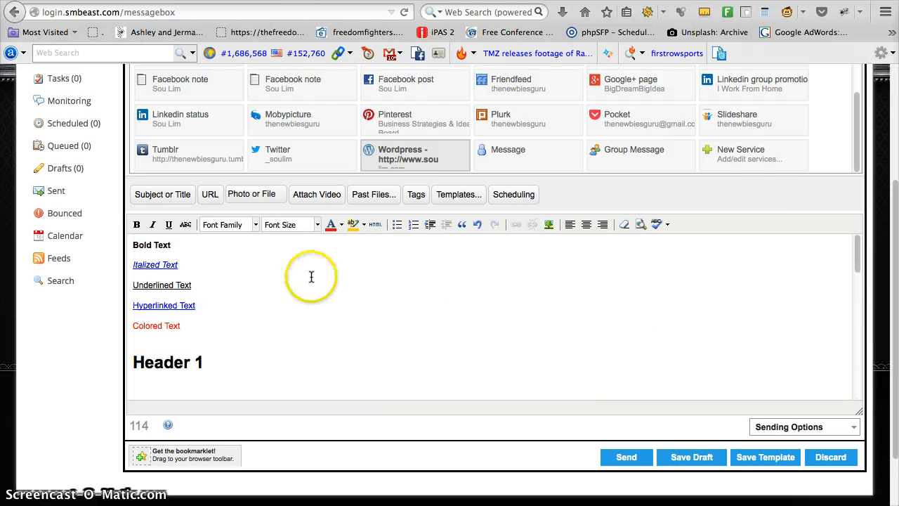
pyautogui.scroll(5, 311, 276)
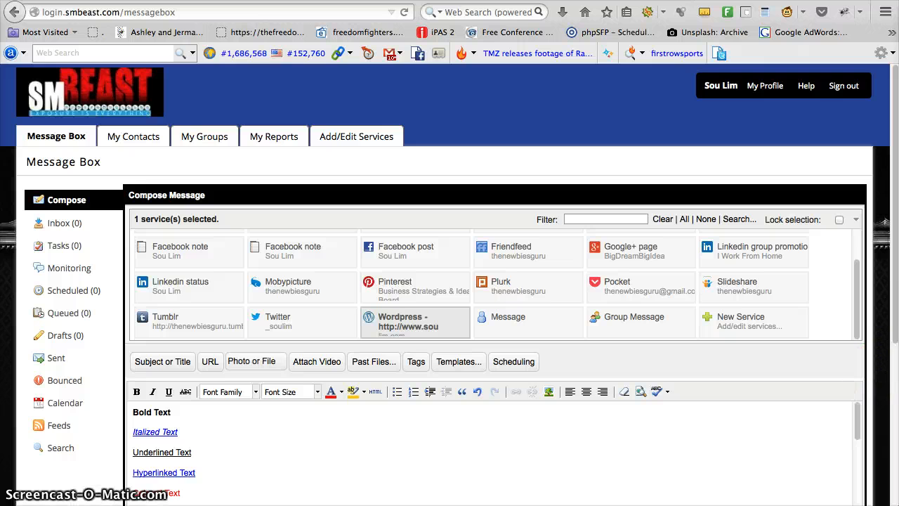
pyautogui.scroll(-5, 895, 342)
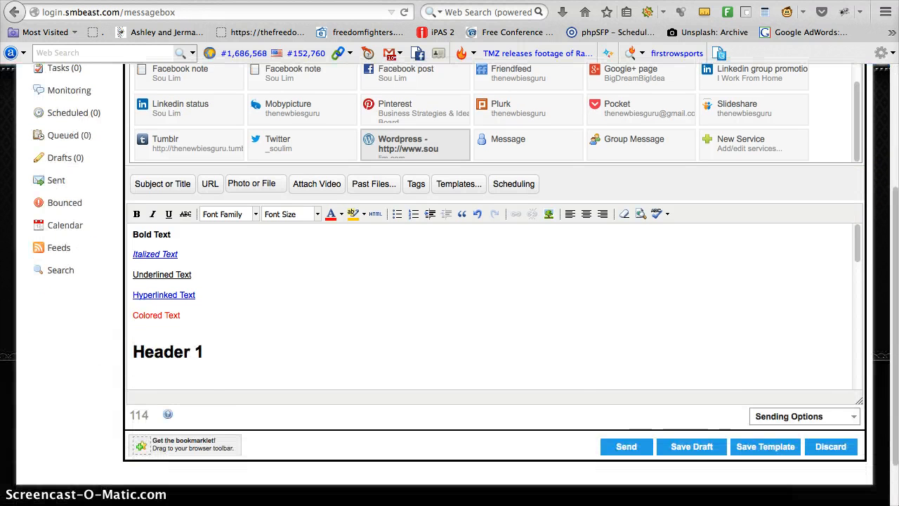
pyautogui.click(855, 417)
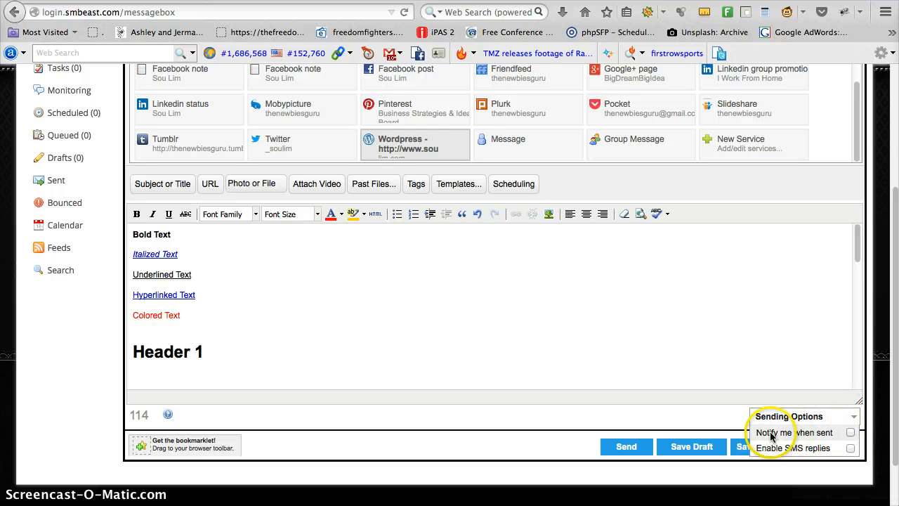
pyautogui.click(855, 417)
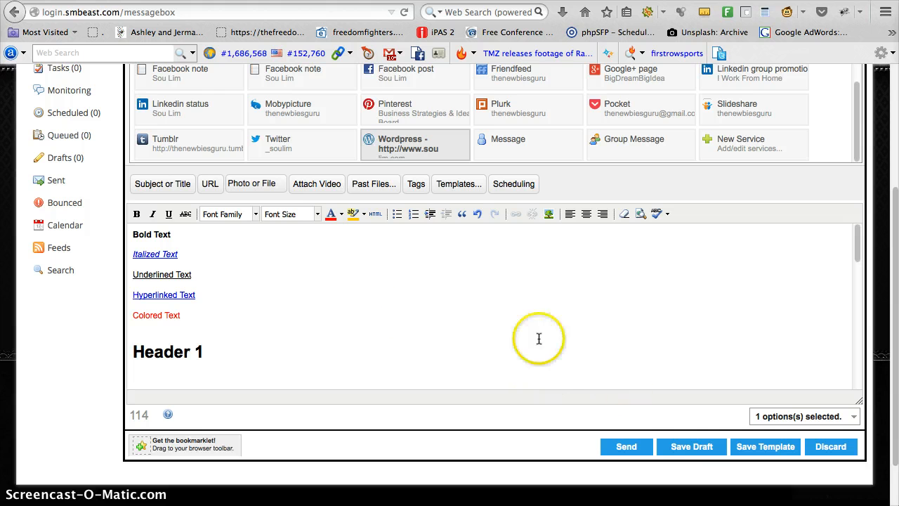
# Step: Send the formatted message to the selected Wordpress service and check the queue of scheduled messages
pyautogui.scroll(3, 418, 341)
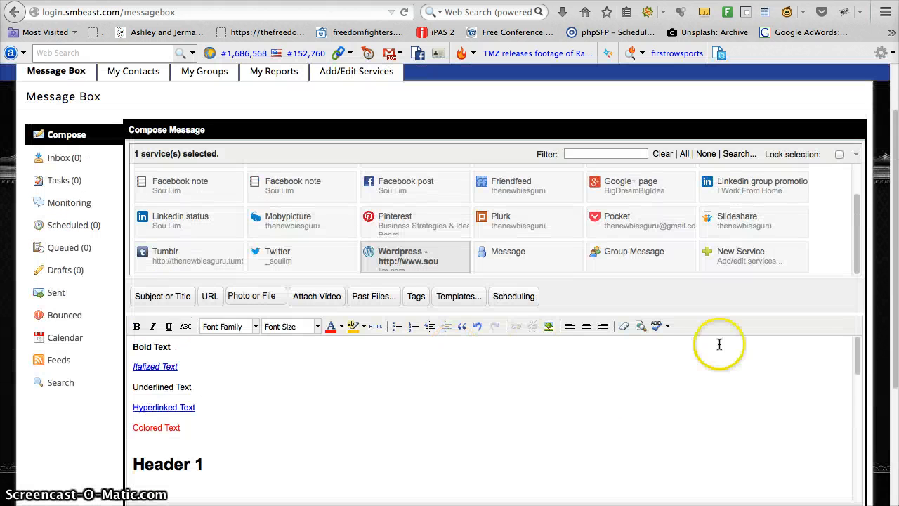
pyautogui.scroll(-3, 879, 353)
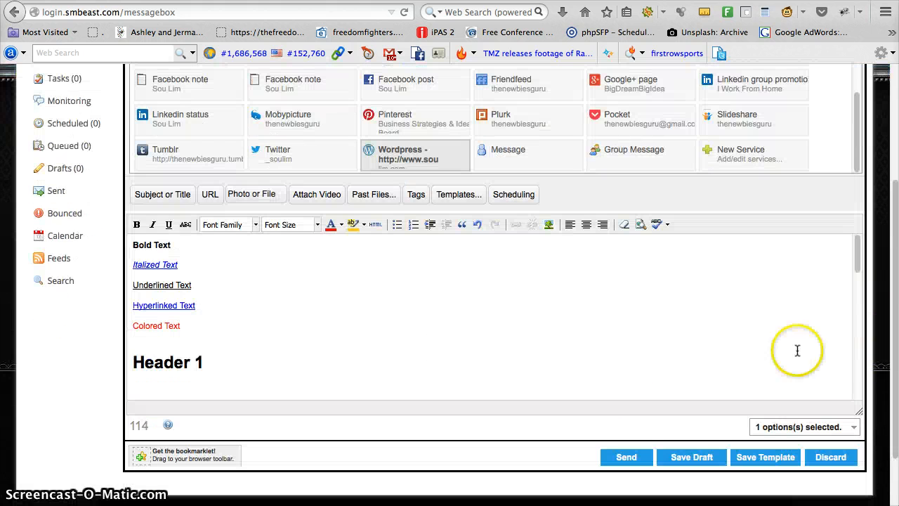
pyautogui.click(618, 458)
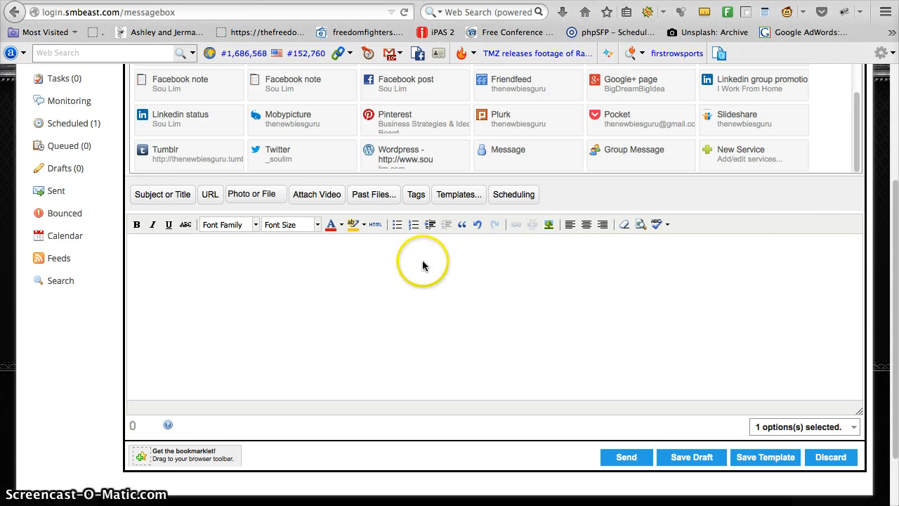
pyautogui.moveTo(895, 223); pyautogui.dragTo(893, 105)
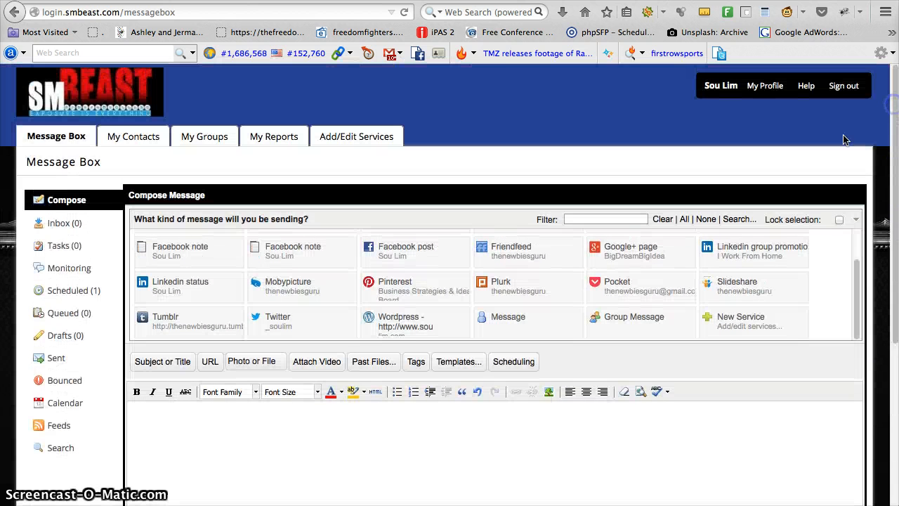
pyautogui.click(73, 290)
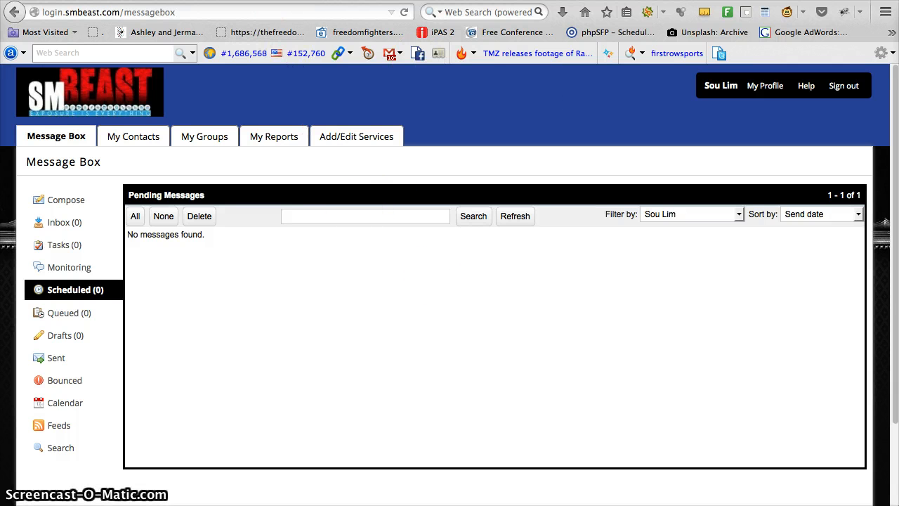
# Step: Switch to the blog's WordPress dashboard, list all posts and open the newest untitled draft for editing
pyautogui.click(364, 1)
pyautogui.moveTo(65, 80)
pyautogui.rightClick(60, 110)
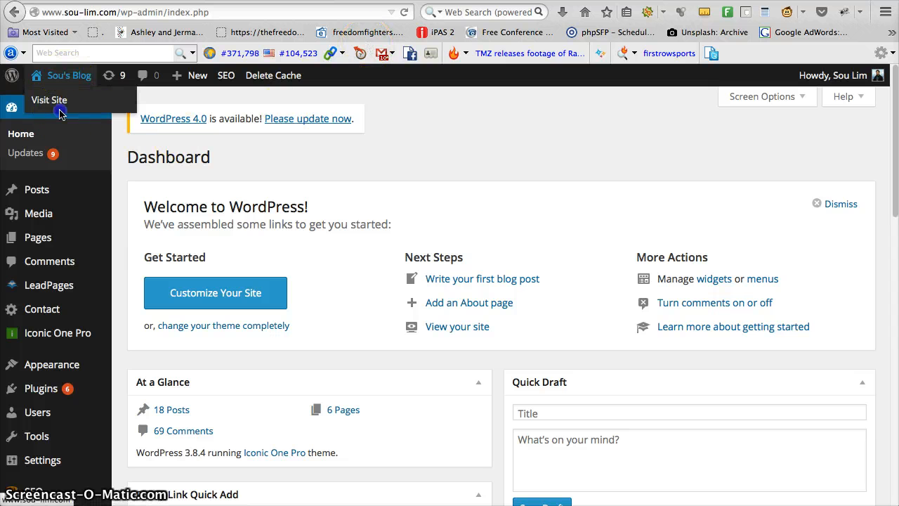
pyautogui.click(81, 124)
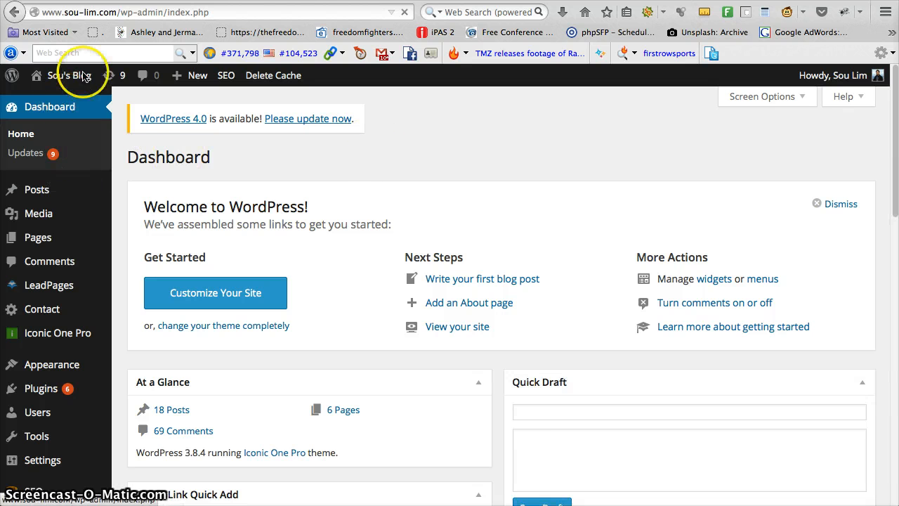
pyautogui.click(46, 192)
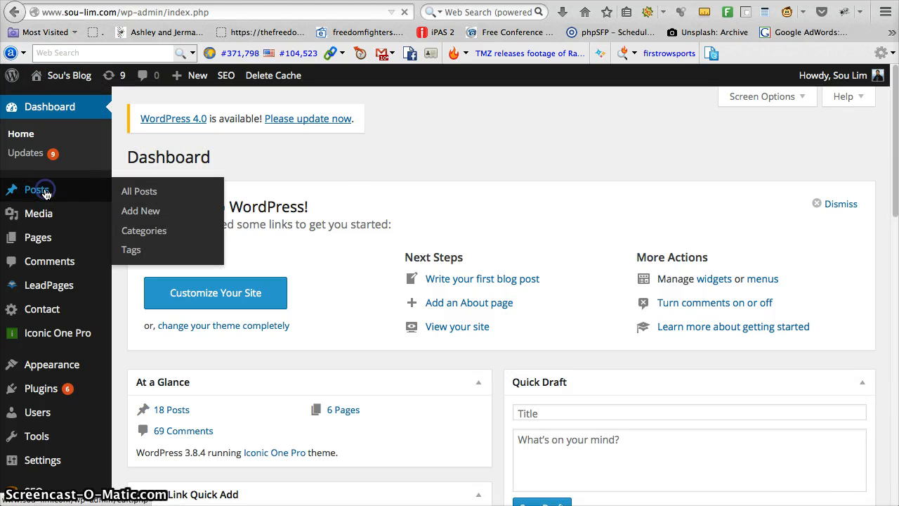
pyautogui.click(46, 192)
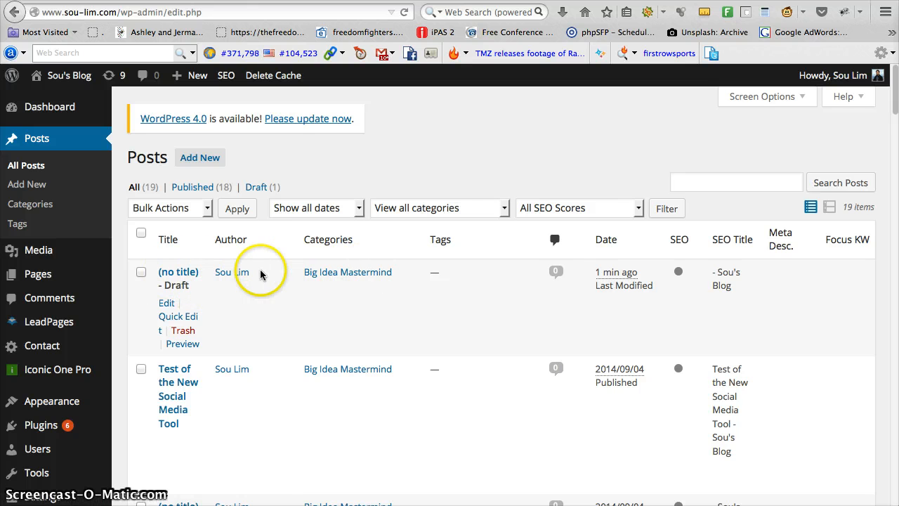
pyautogui.click(191, 273)
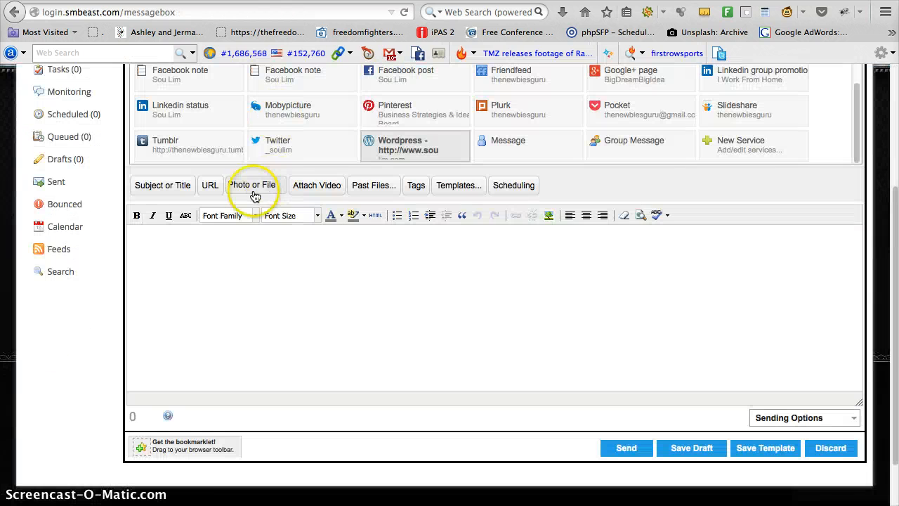
# Step: Start a new SM Beast message for the Wordpress service and show its Subject field
pyautogui.scroll(3, 246, 203)
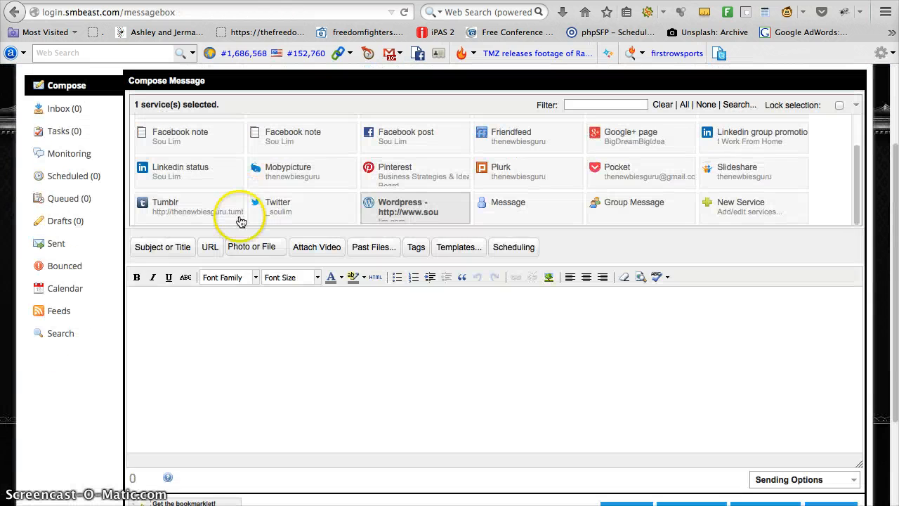
pyautogui.click(164, 291)
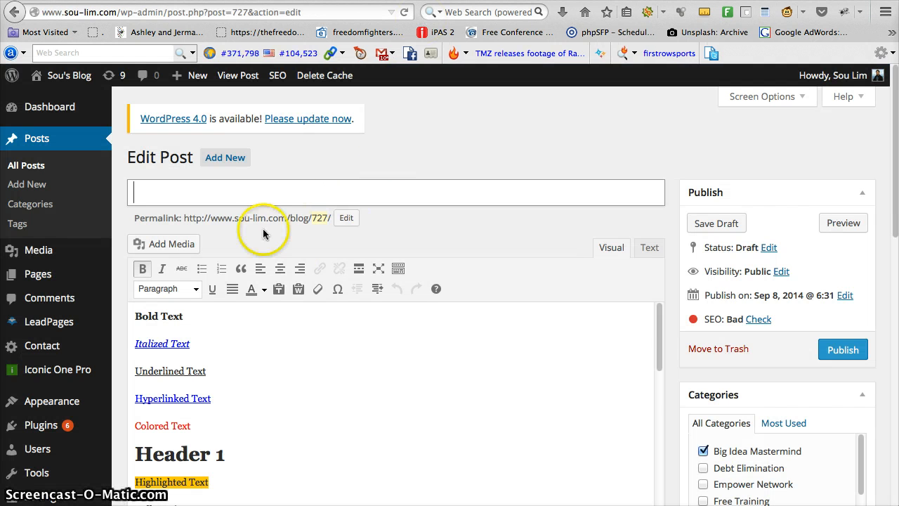
# Step: Switch to the WordPress draft, preview it on the blog and check its formatted text, header, bullet points and picture
pyautogui.scroll(-10, 283, 357)
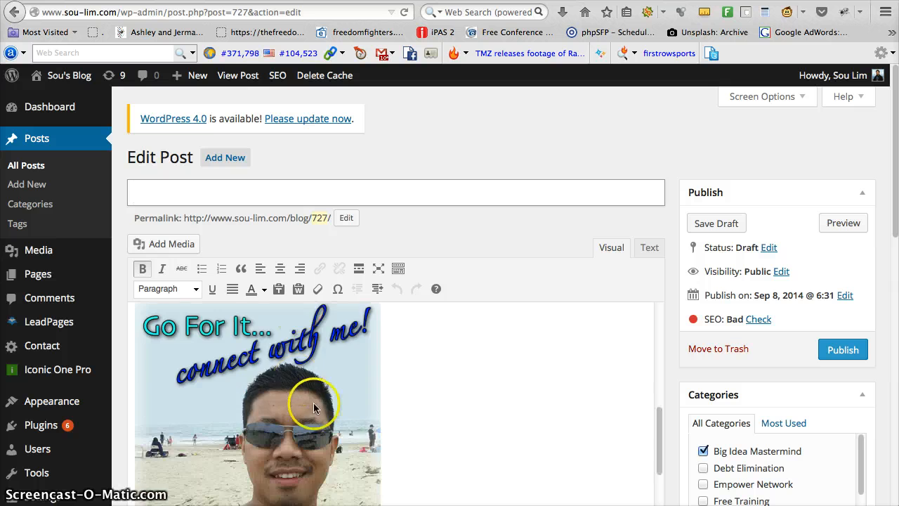
pyautogui.scroll(10, 314, 408)
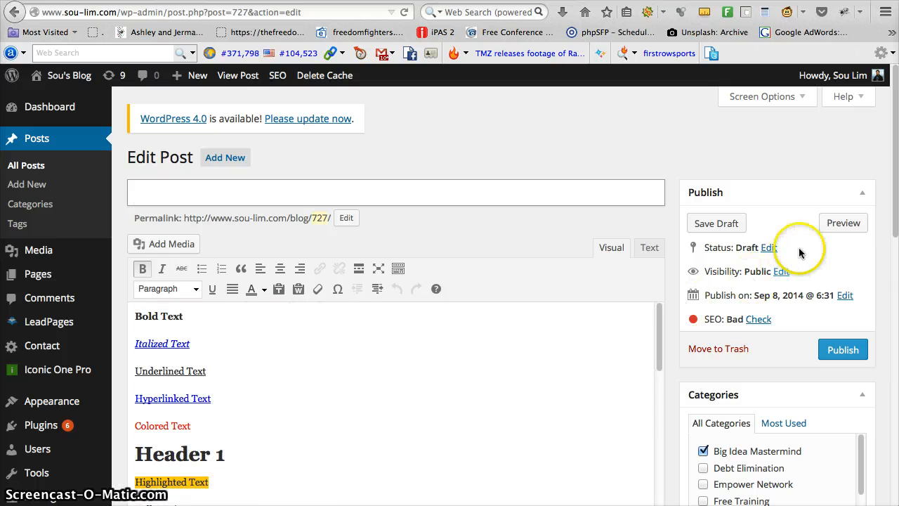
pyautogui.click(841, 223)
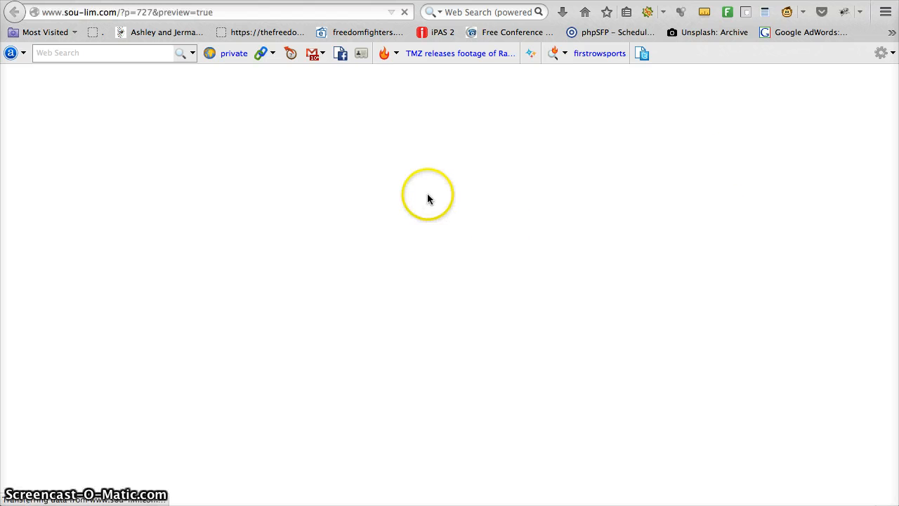
pyautogui.scroll(-5, 417, 299)
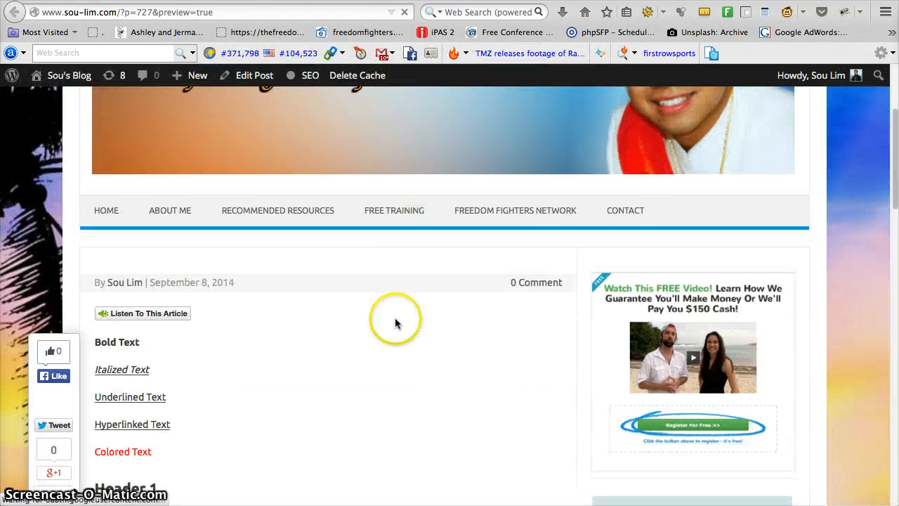
pyautogui.scroll(-12, 170, 290)
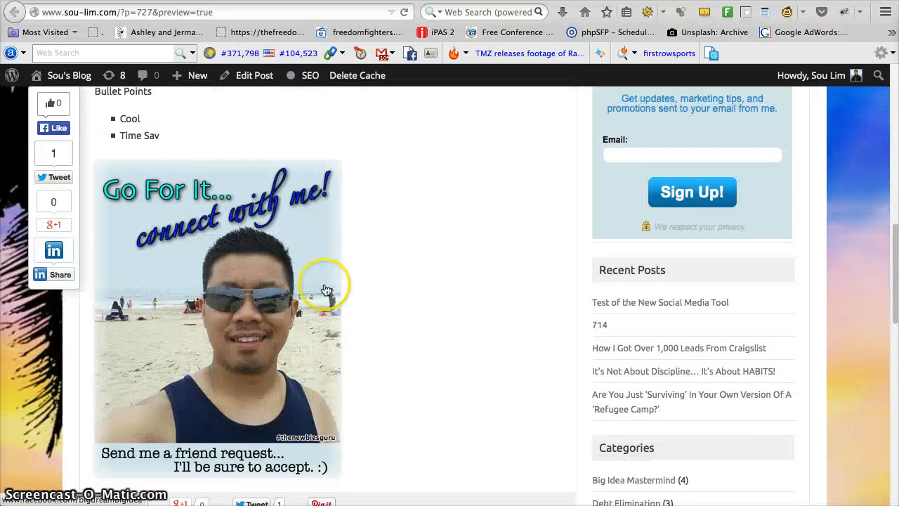
pyautogui.scroll(15, 320, 330)
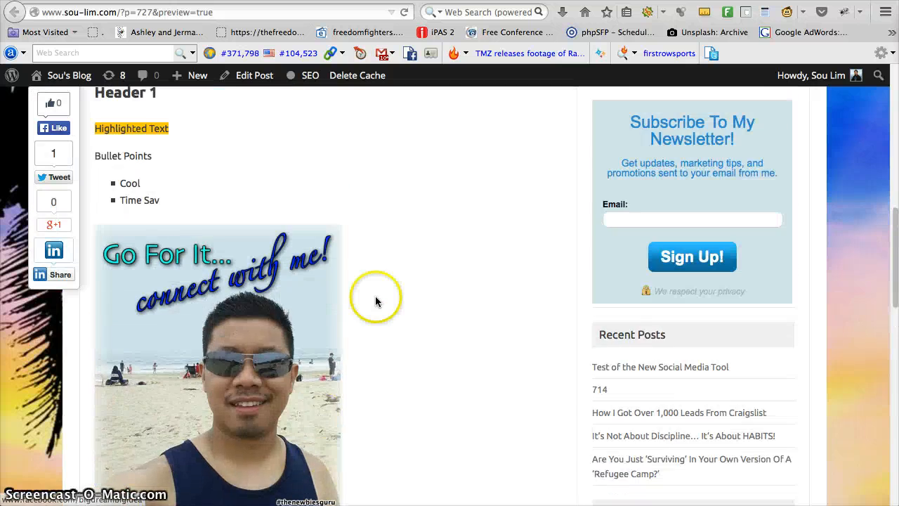
pyautogui.scroll(2, 295, 144)
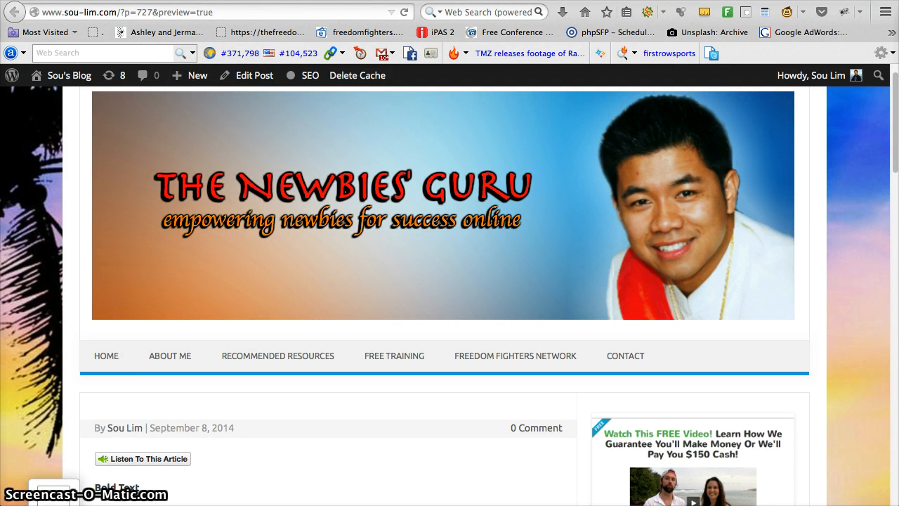
# Step: Return to the SM Beast compose page to locate the Contact Us link, and switch to the Facebook profile page
pyautogui.hotkey('ctrl', 'shift', 'Tab')
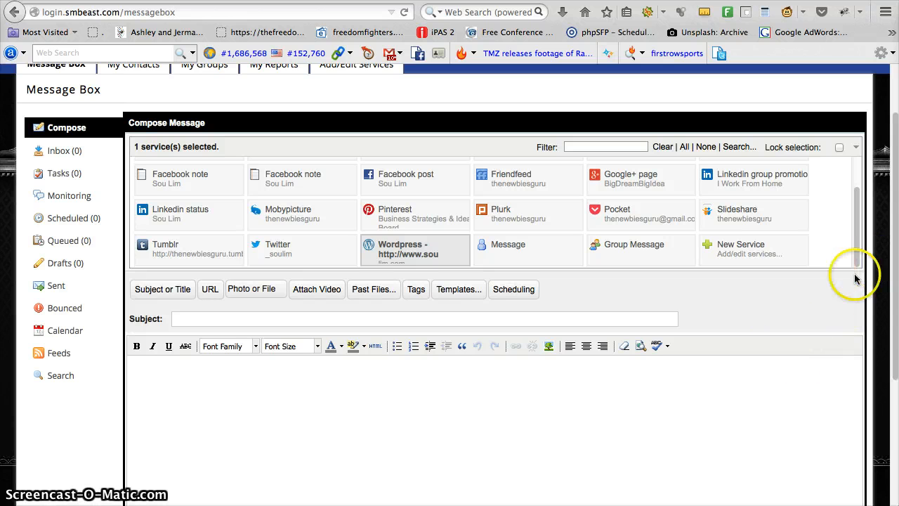
pyautogui.scroll(-3, 869, 364)
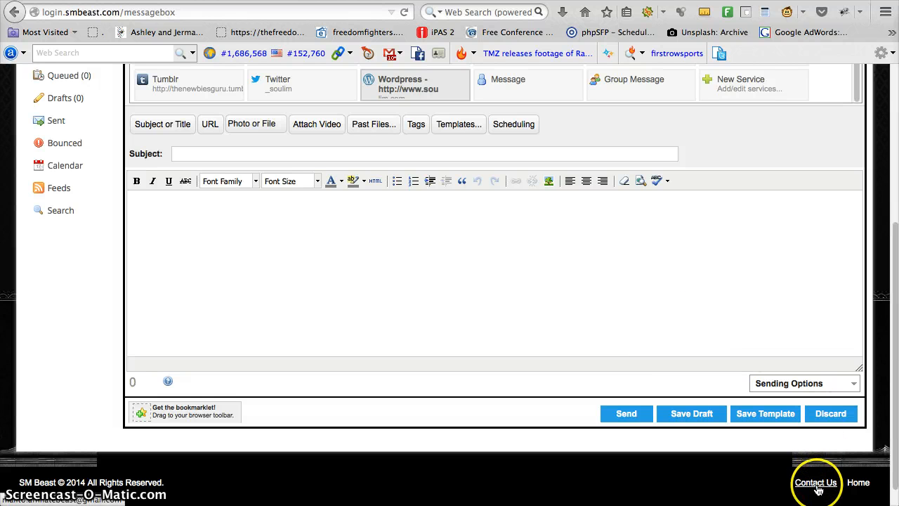
pyautogui.scroll(4, 632, 340)
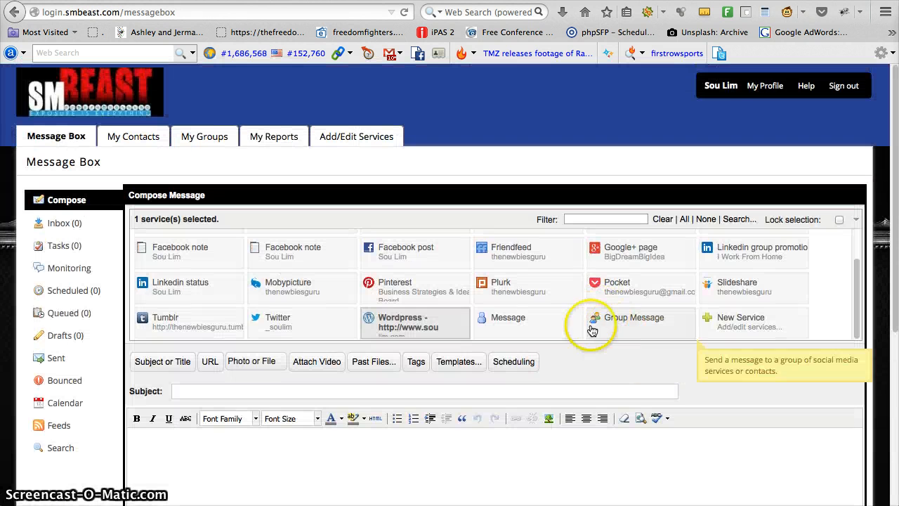
pyautogui.click(613, 1)
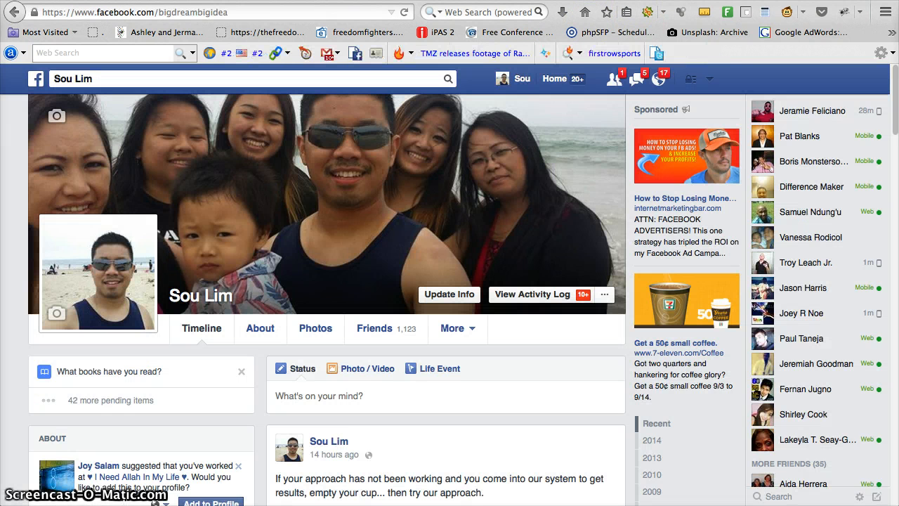